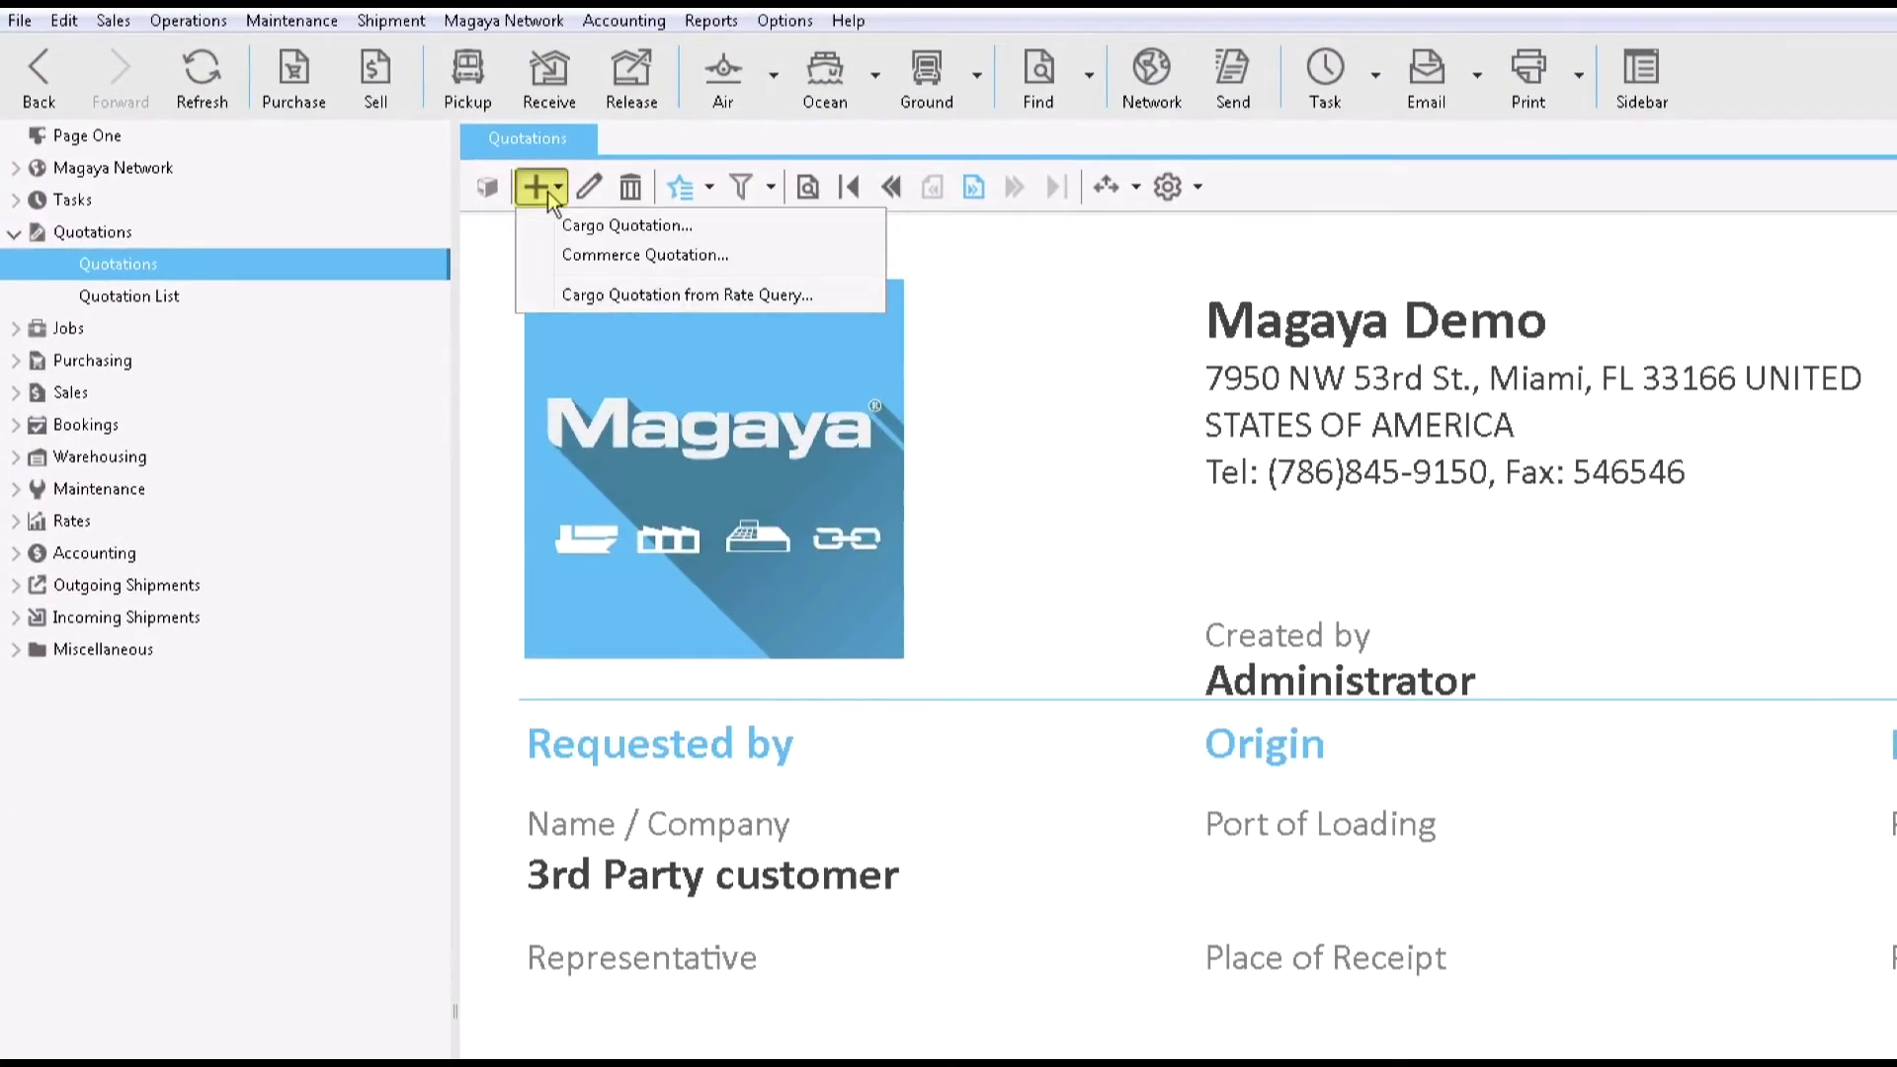
Start cargo quotation QT-249-19, toggle the Office/Quote Info section, and check the Payment Terms list
{"action": "left_click", "coordinate": [585, 227]}
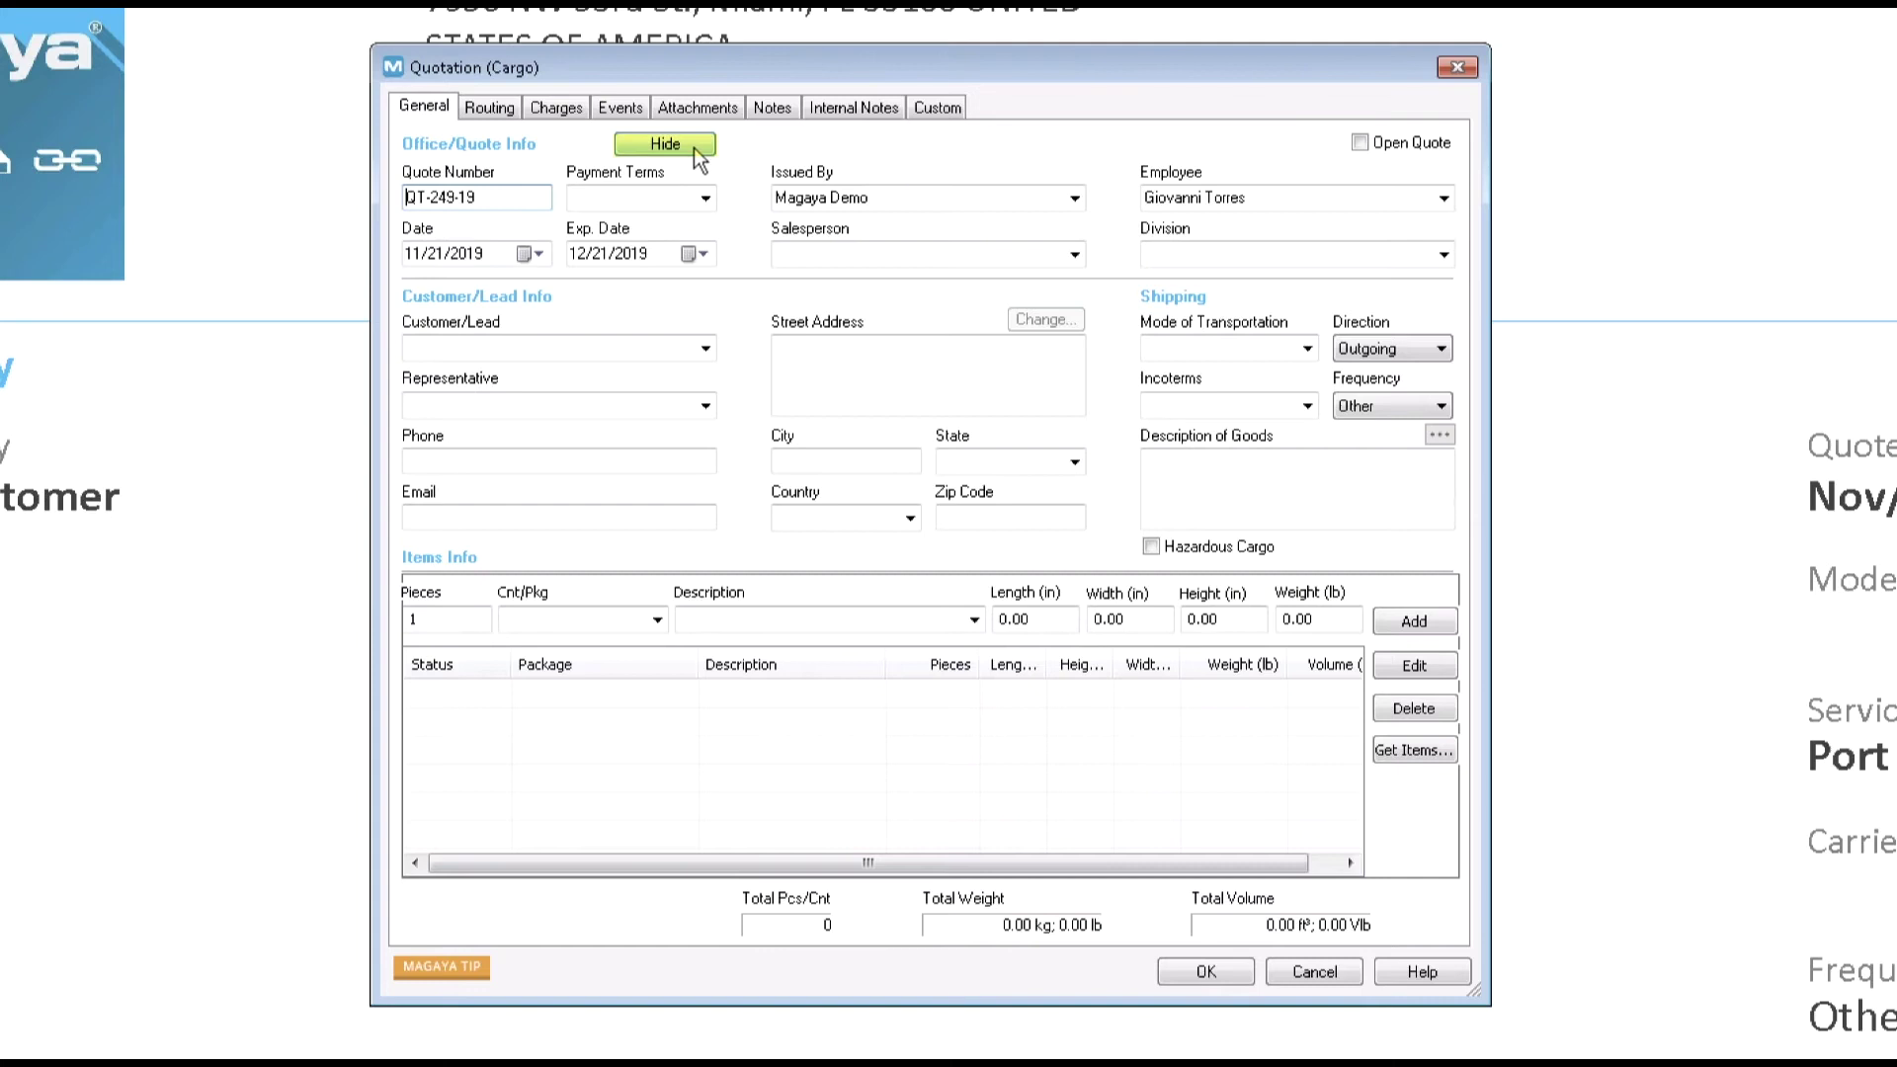
{"action": "left_click", "coordinate": [696, 151]}
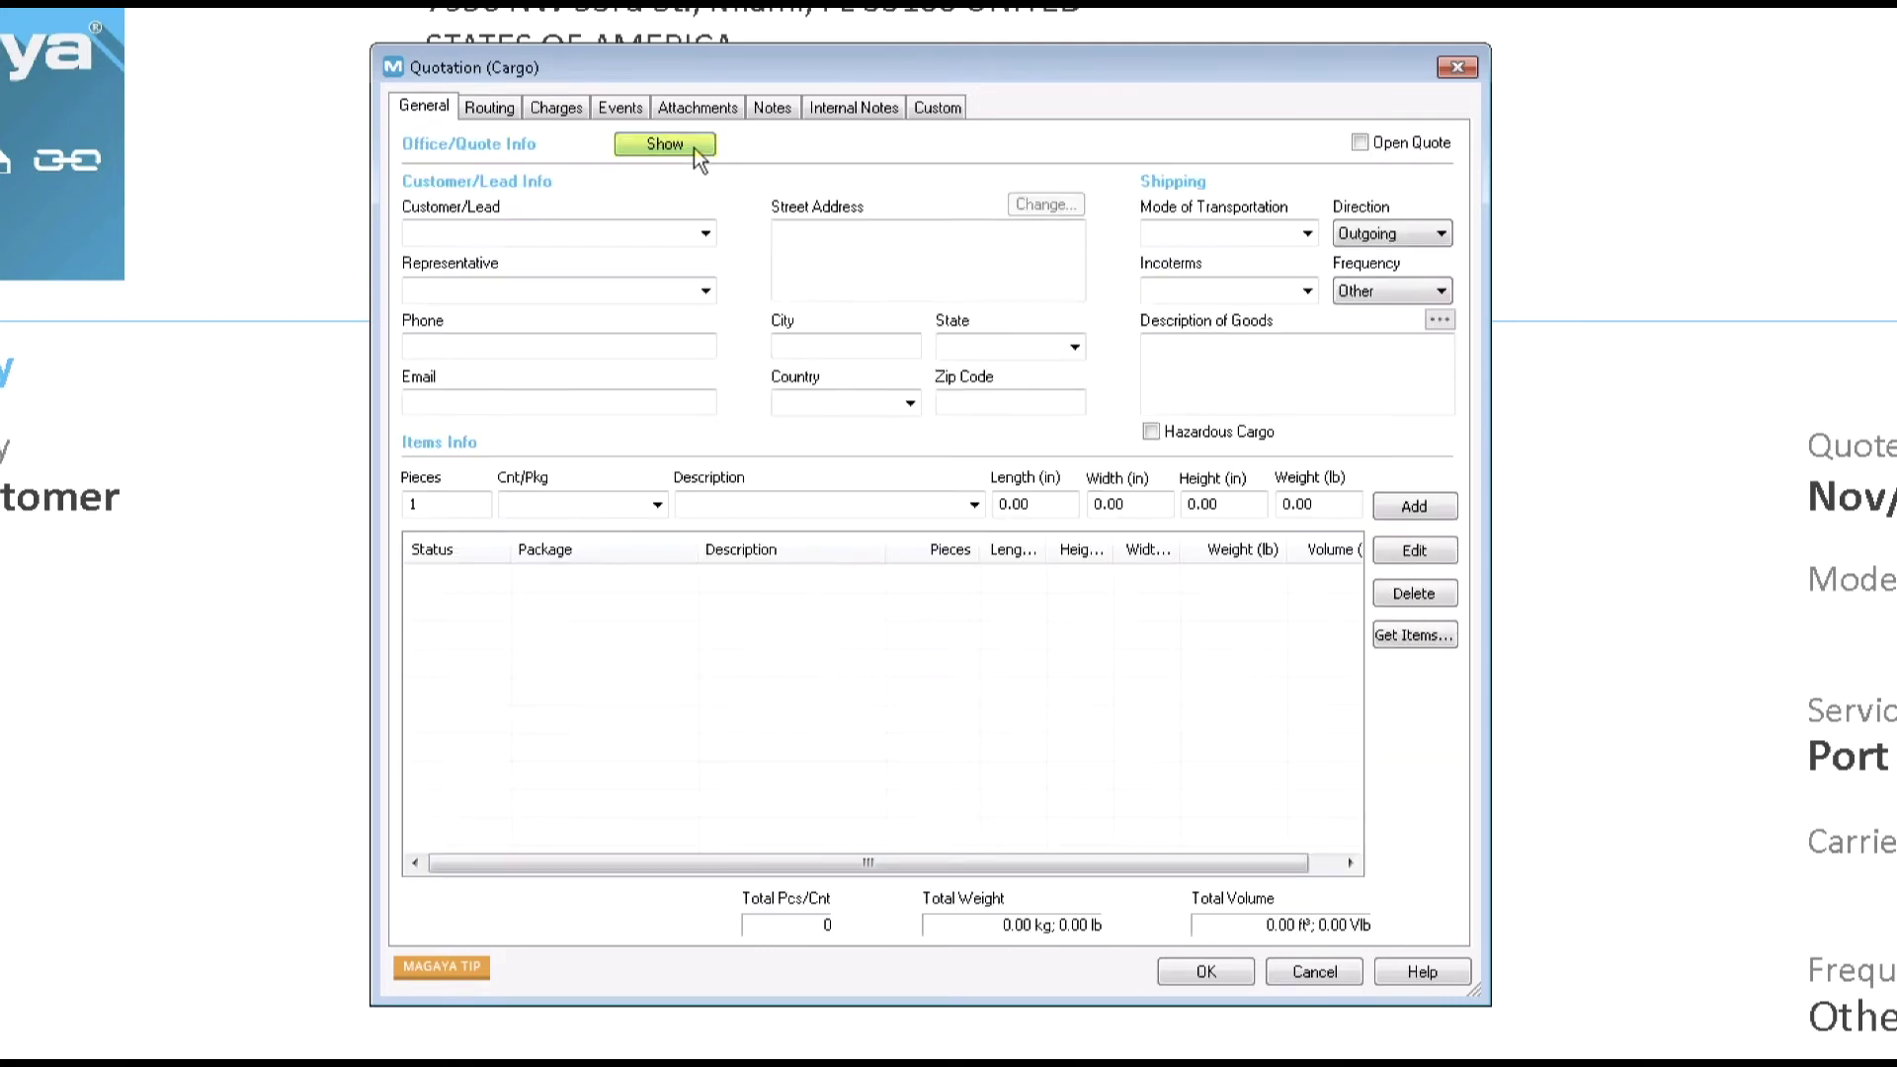
{"action": "left_click", "coordinate": [696, 150]}
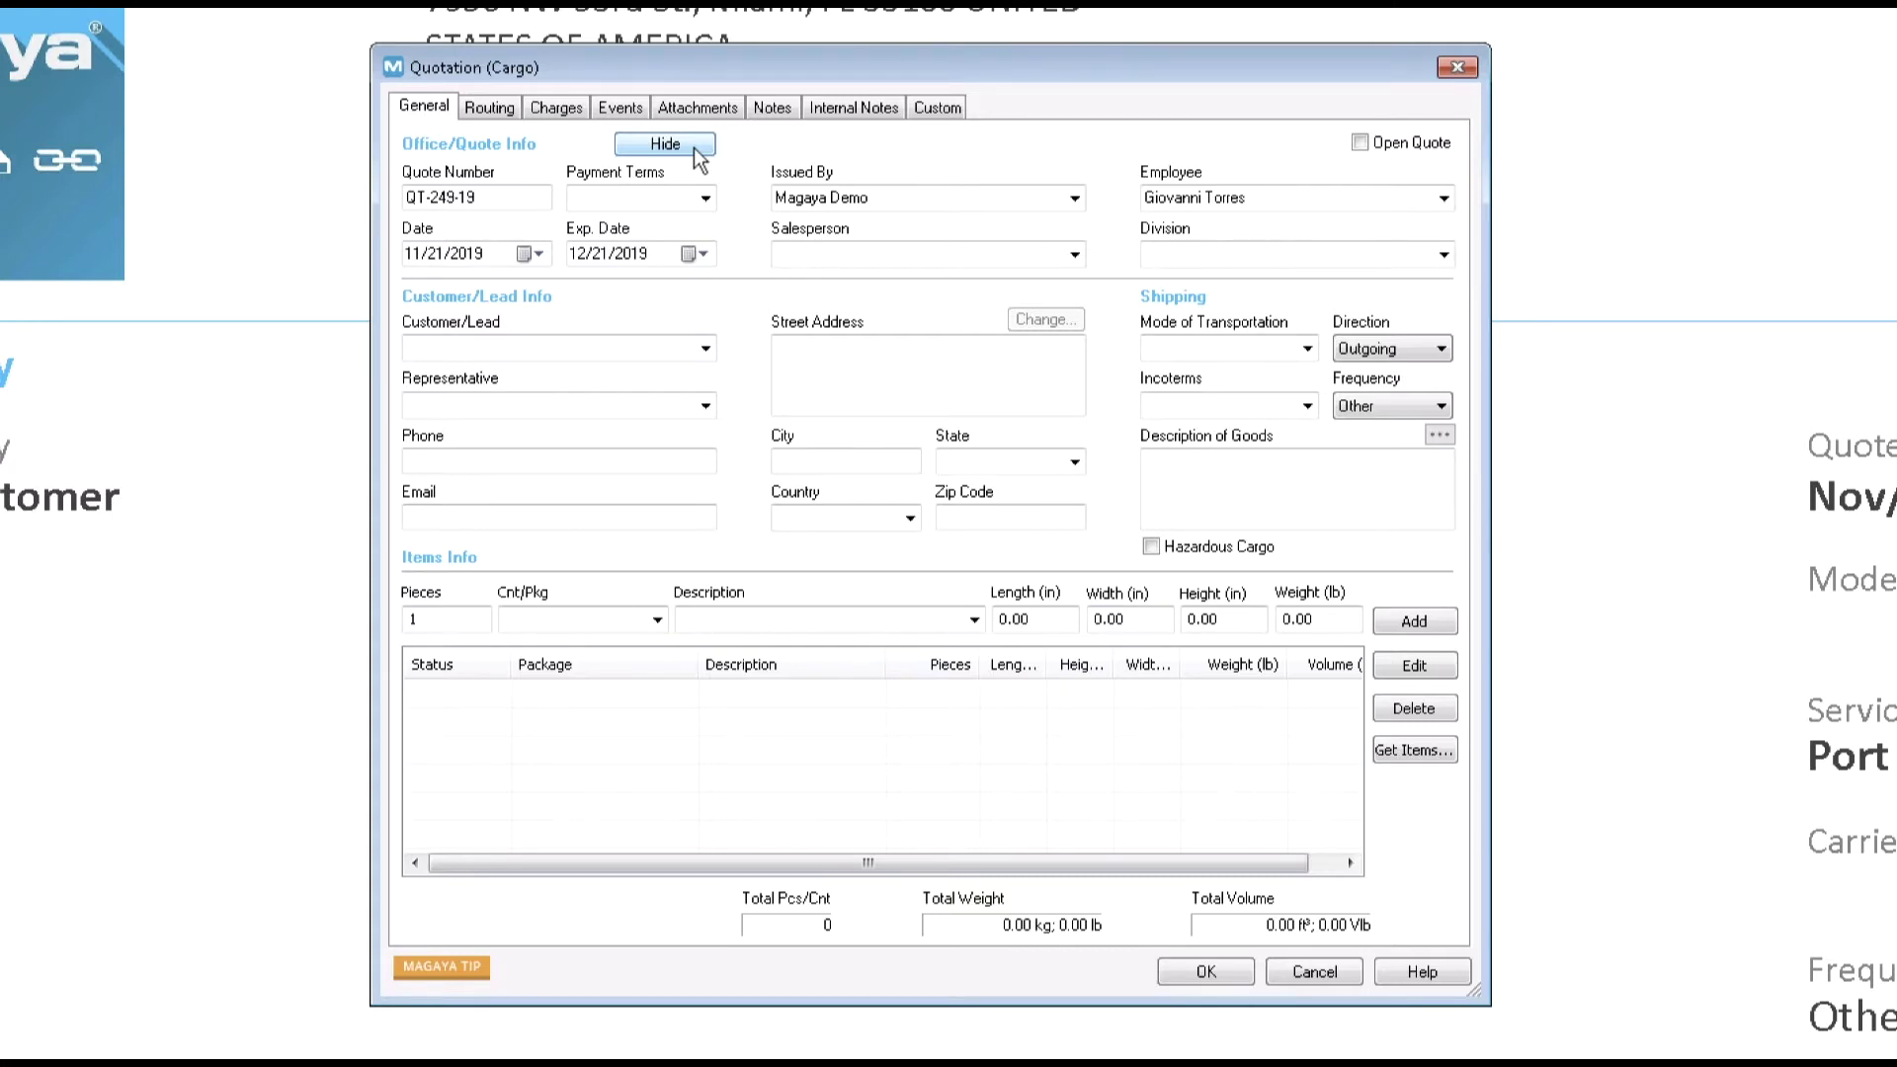
{"action": "left_click", "coordinate": [705, 199]}
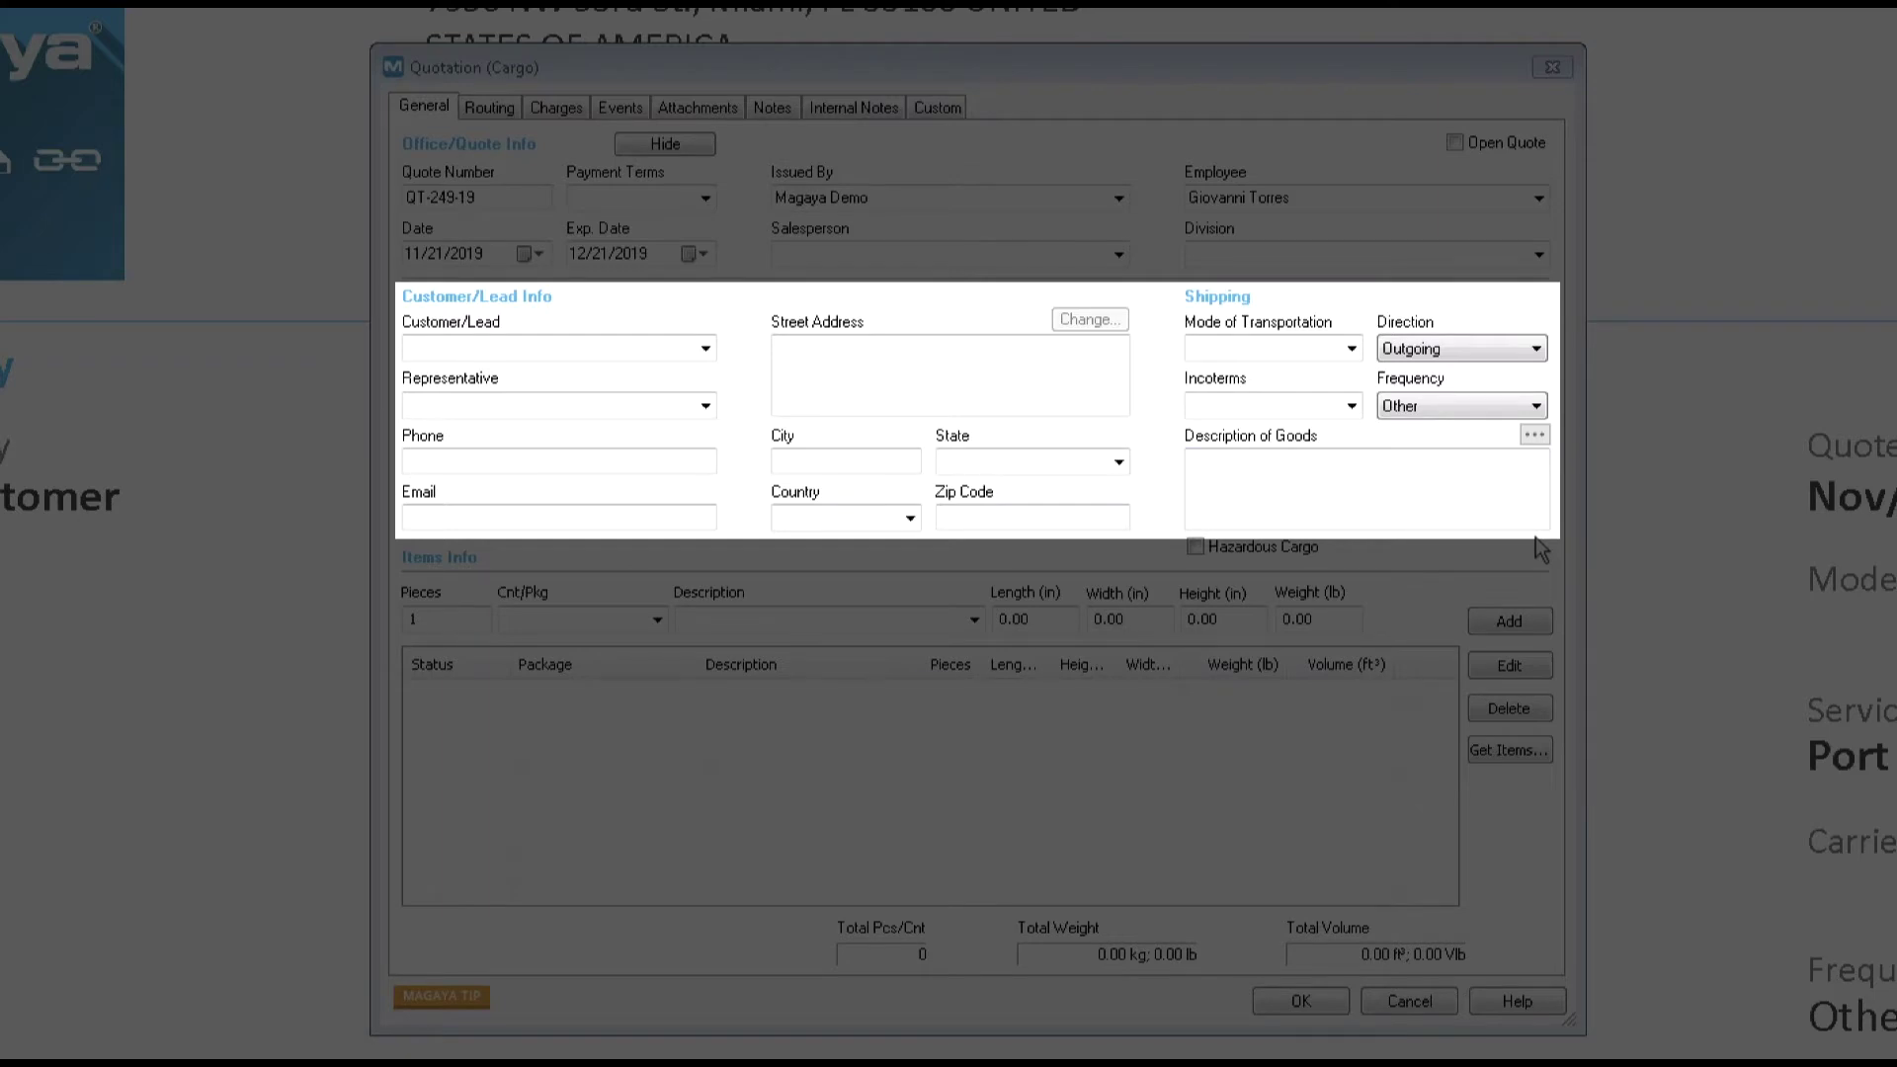
{"action": "left_click", "coordinate": [705, 348]}
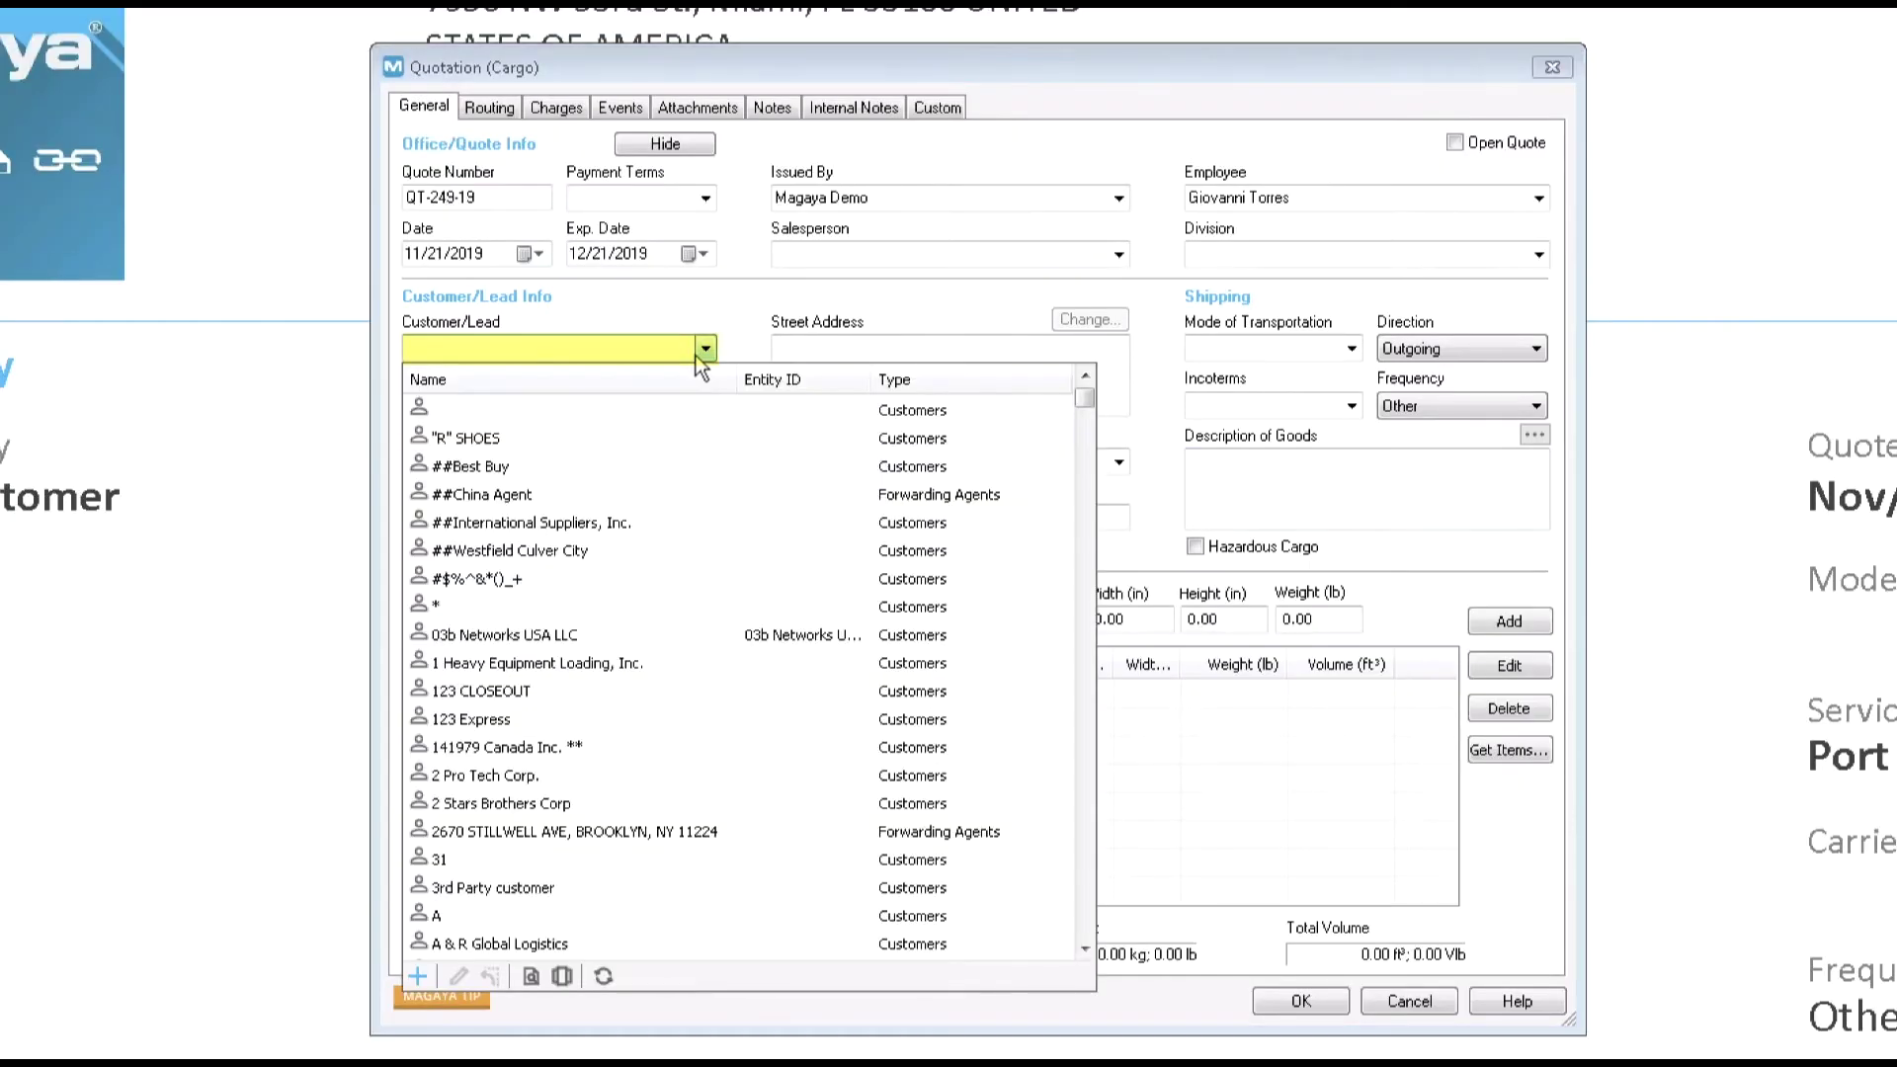
{"action": "left_click", "coordinate": [697, 358]}
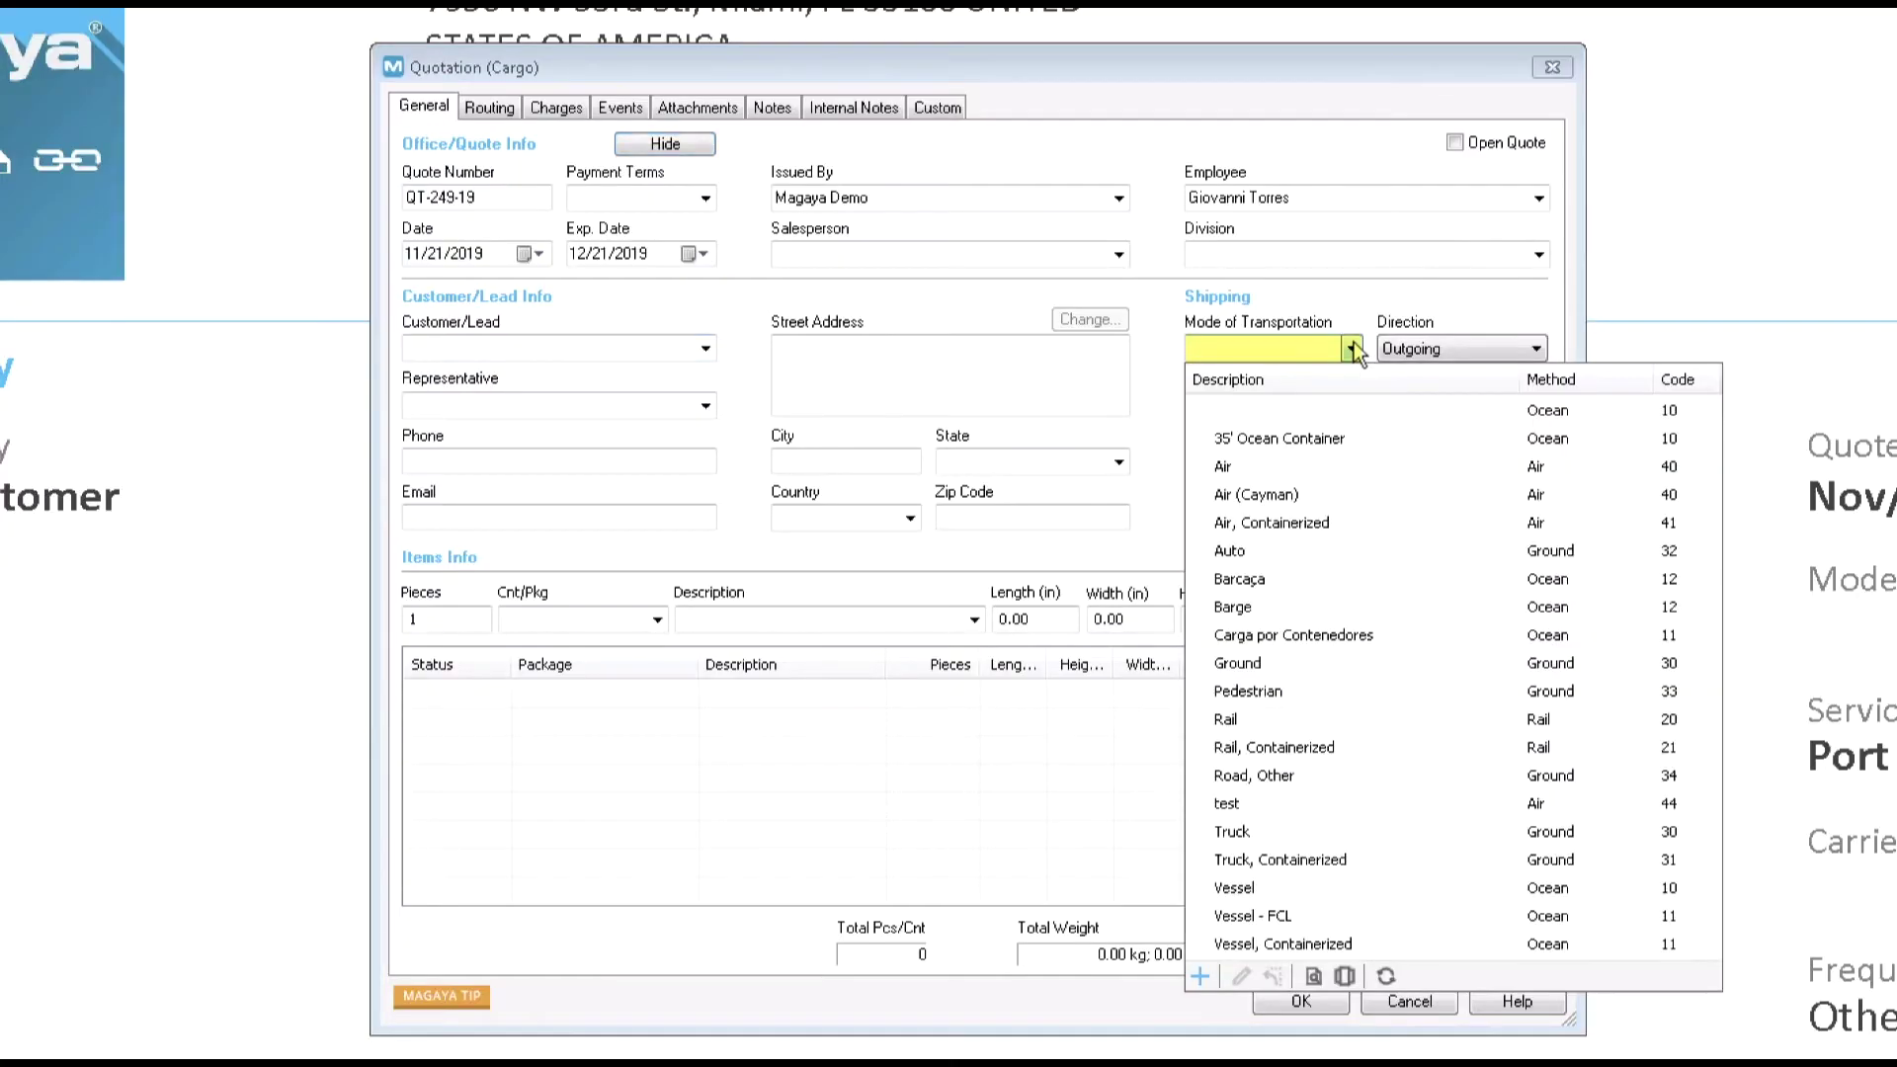
{"action": "left_click", "coordinate": [1353, 342]}
{"action": "left_click", "coordinate": [1535, 352]}
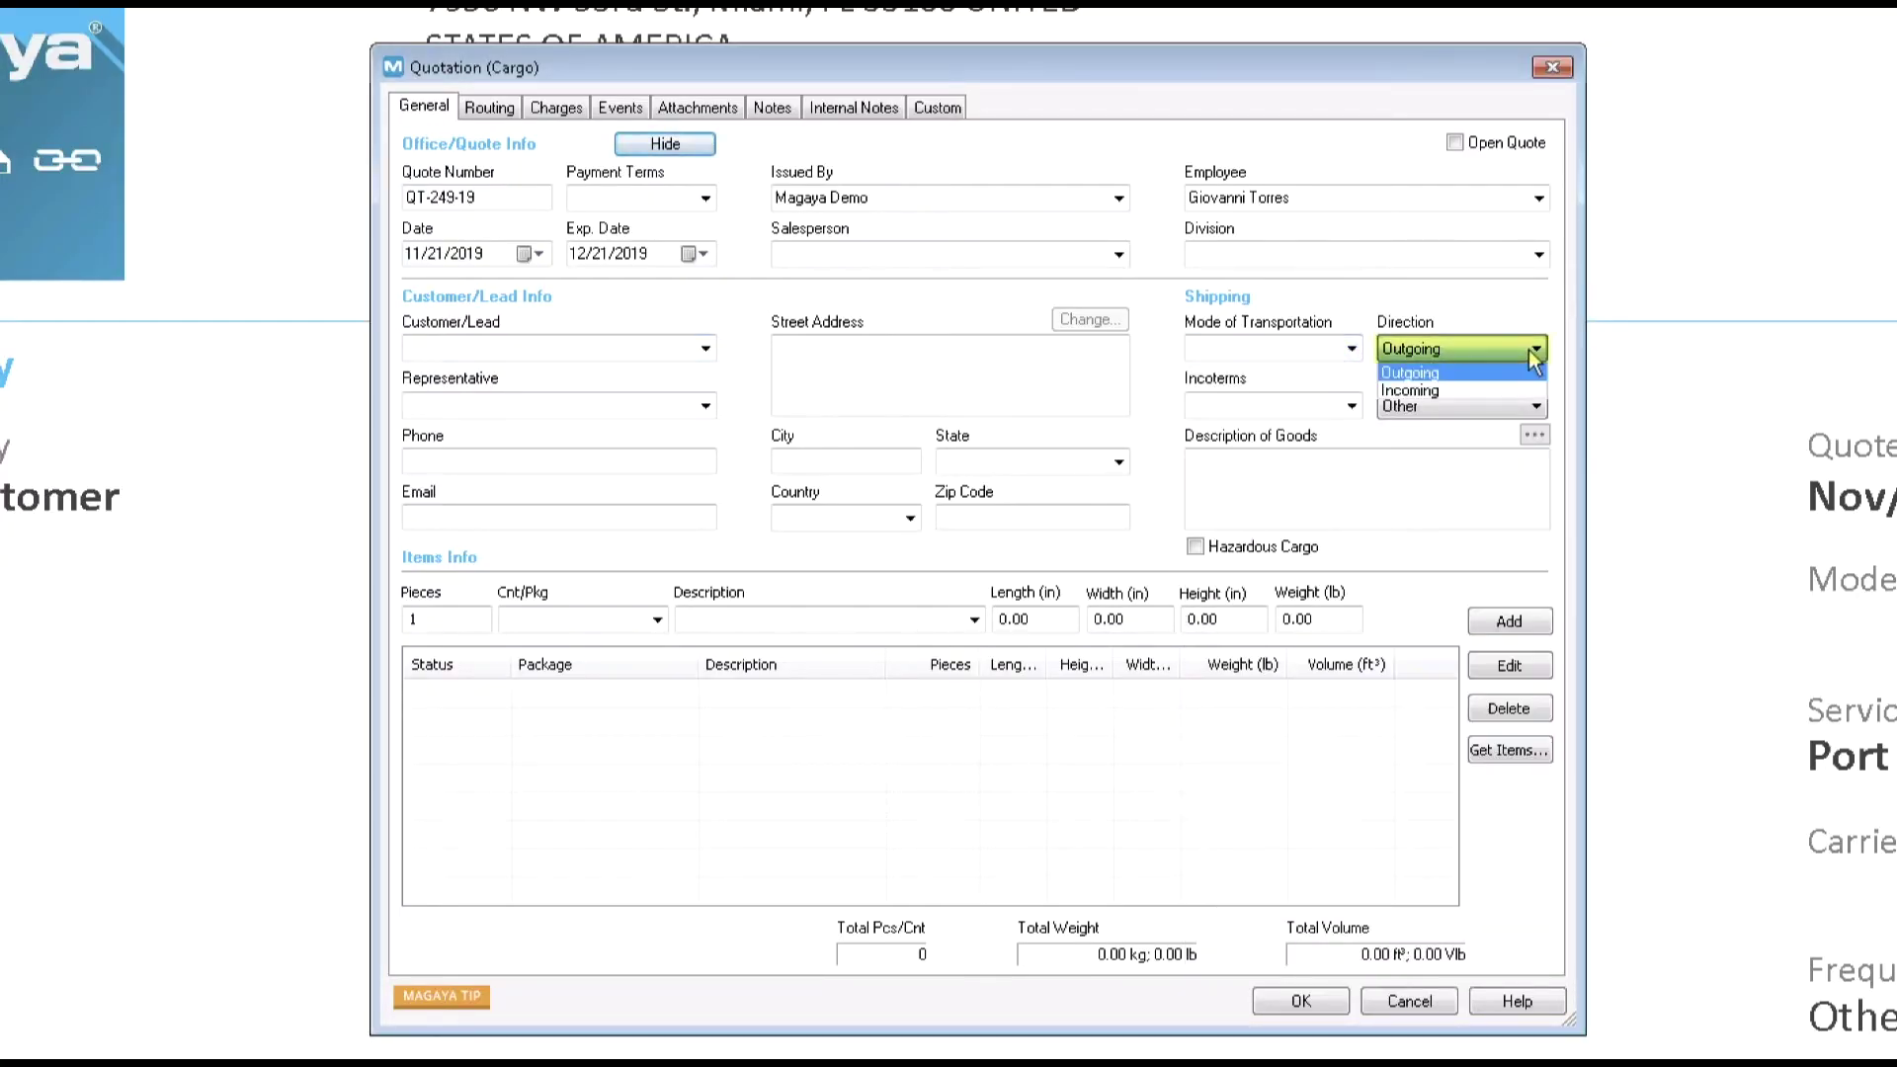
{"action": "left_click", "coordinate": [1532, 373]}
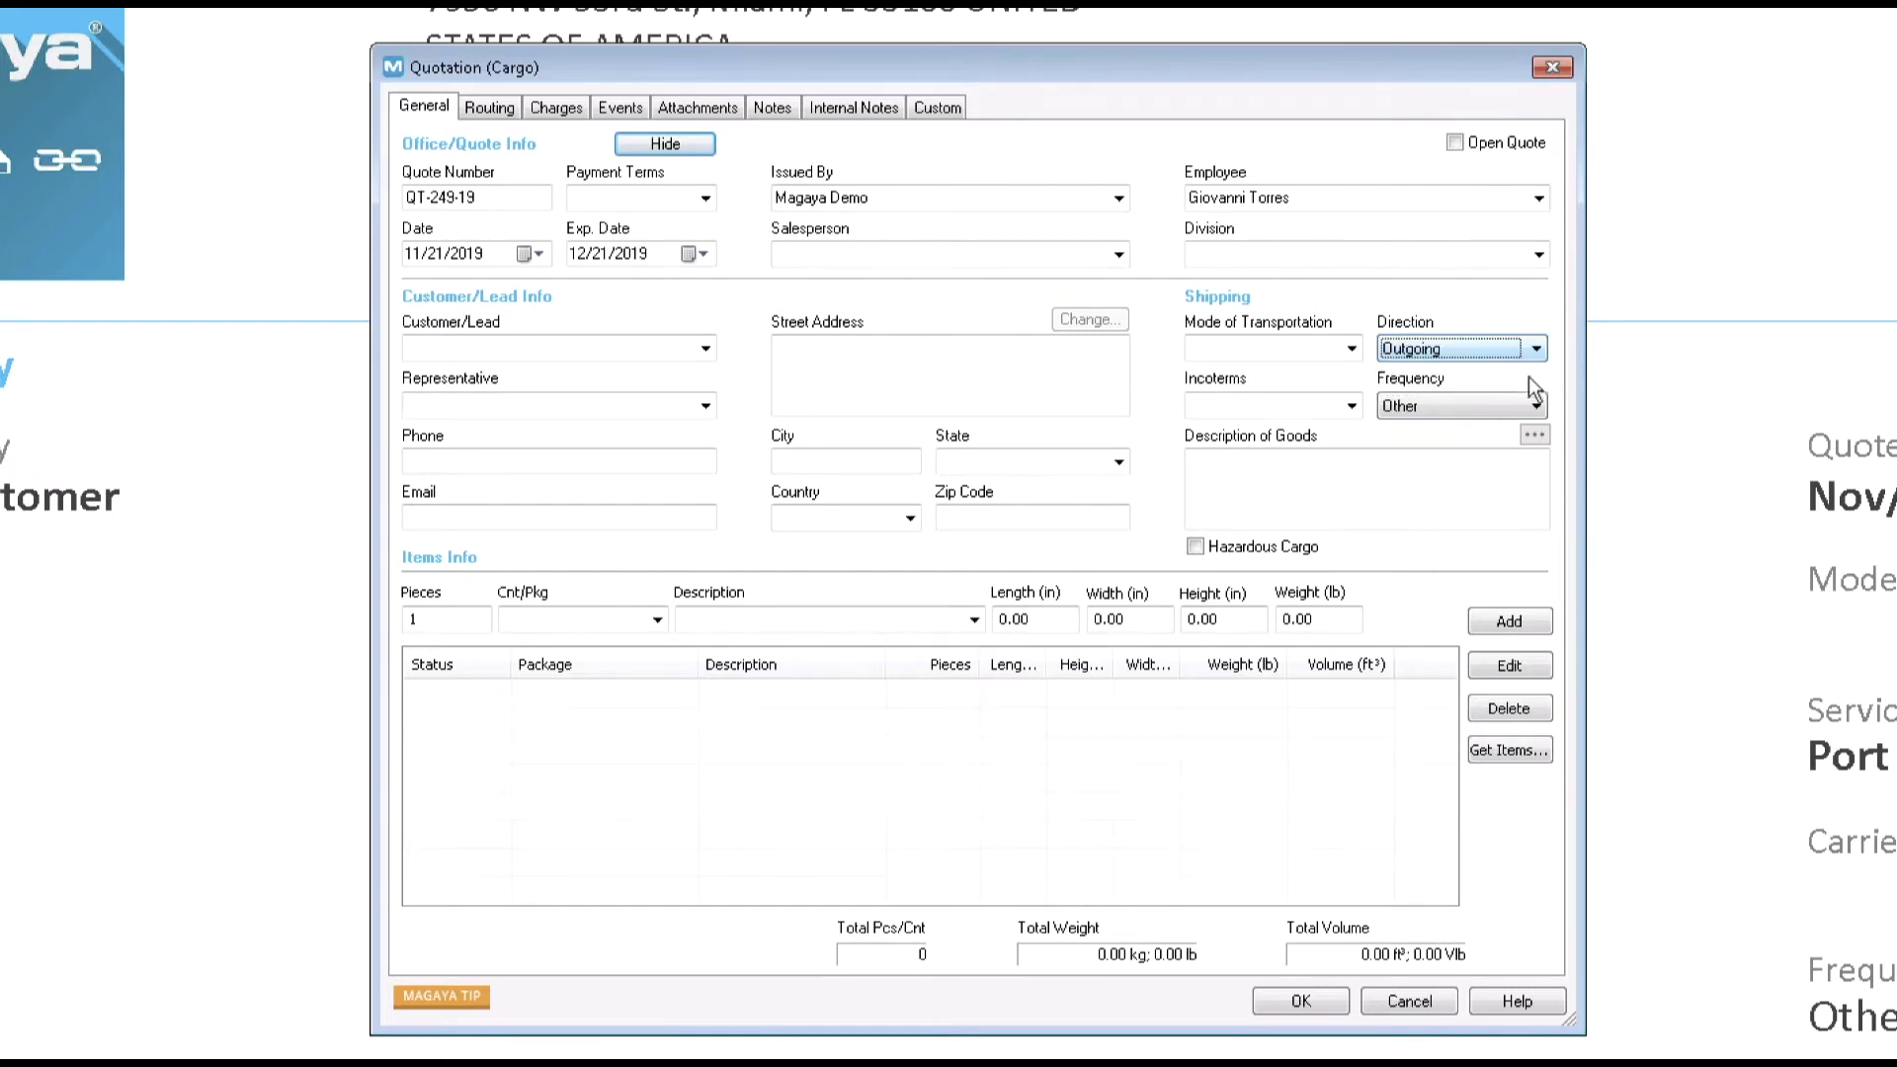
{"action": "left_click", "coordinate": [1532, 435]}
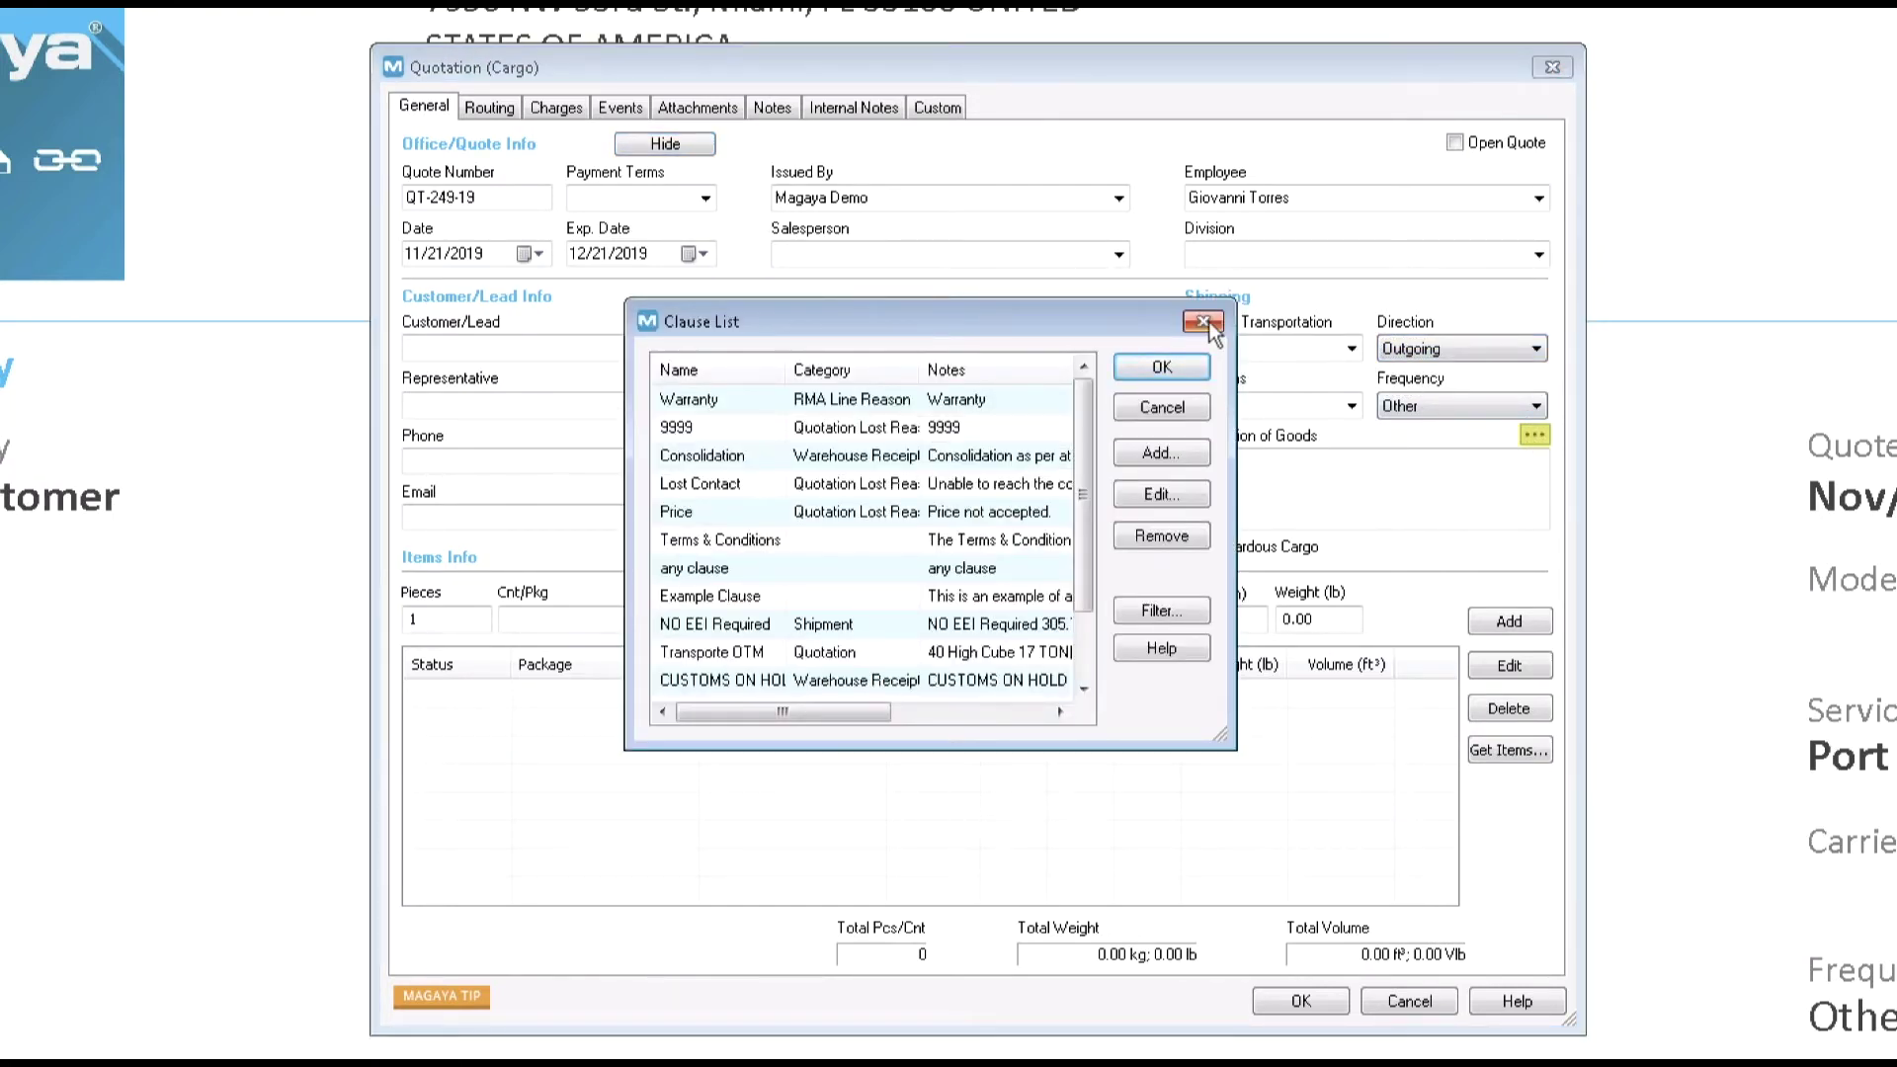
{"action": "left_click", "coordinate": [1204, 323]}
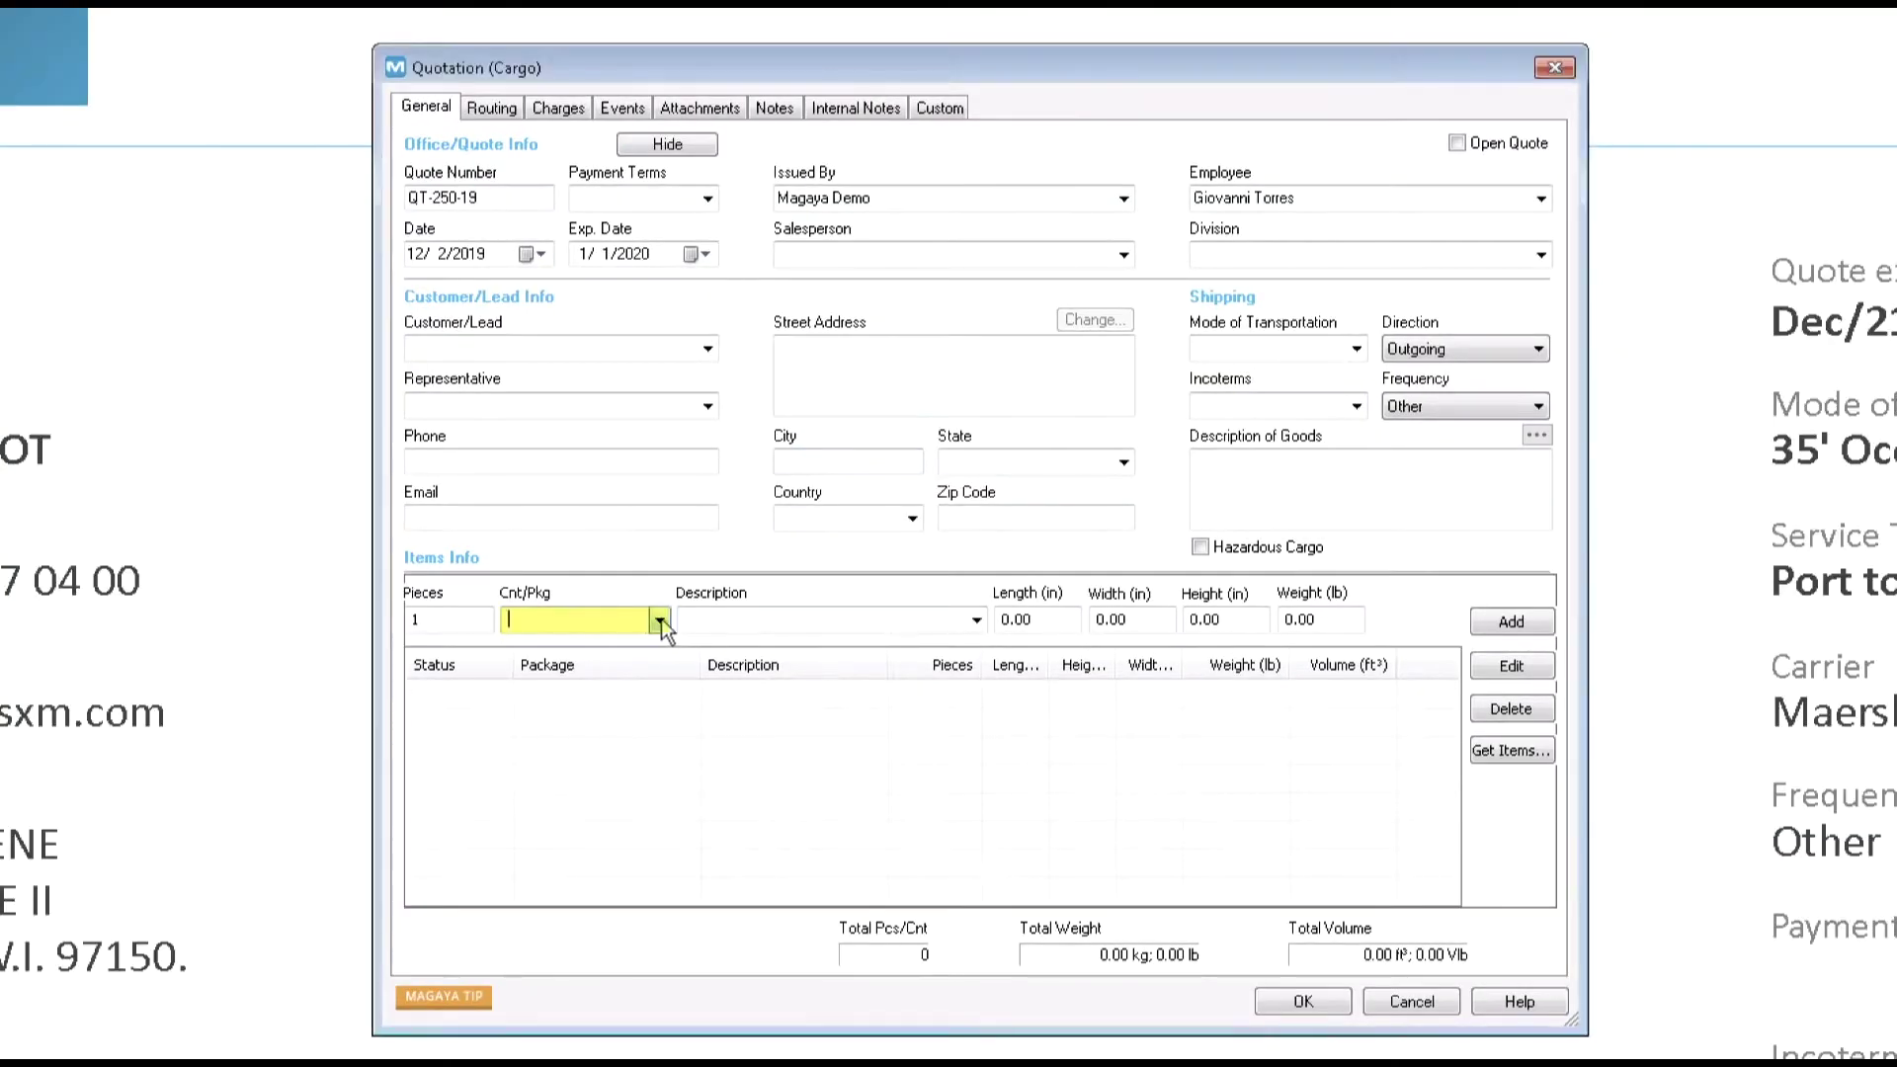
Add a 40 Ft. Standard Container item line with 1 piece to the Items list
{"action": "left_click", "coordinate": [659, 620]}
{"action": "left_click", "coordinate": [576, 620]}
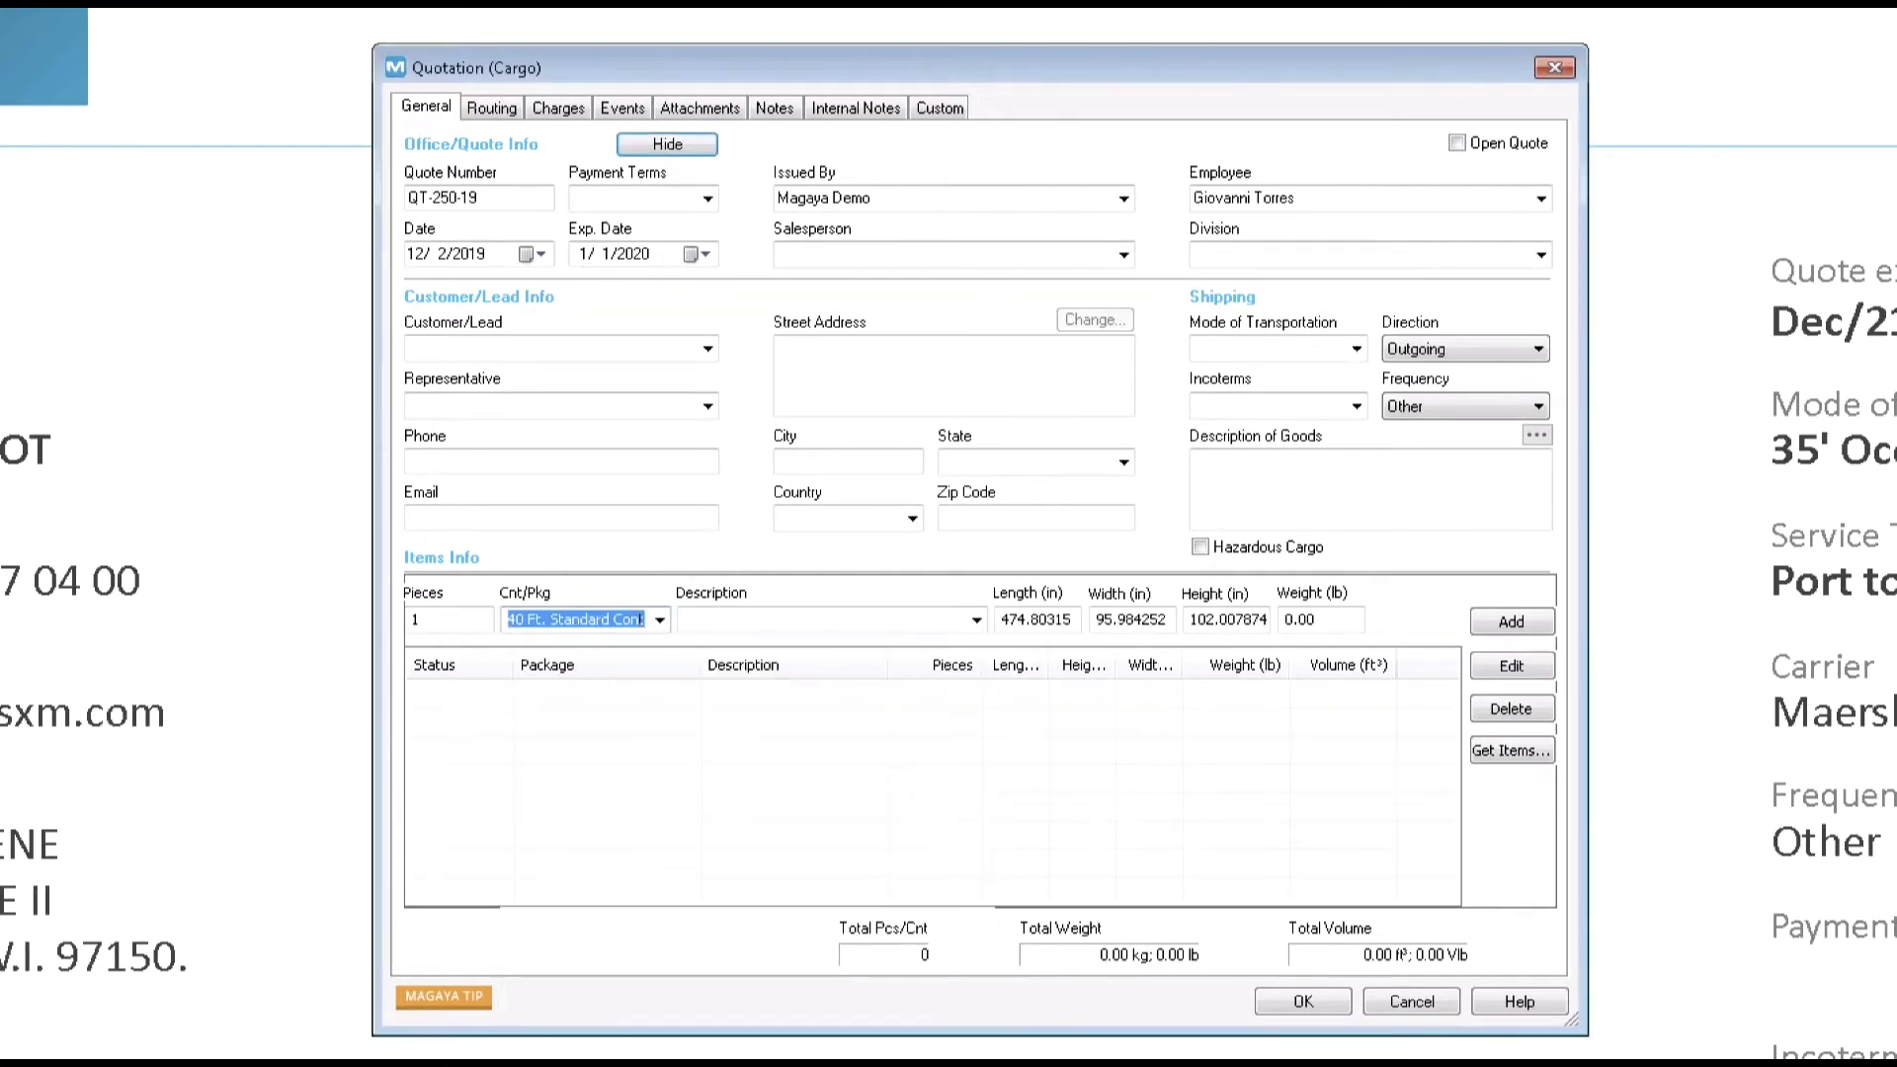
{"action": "left_click", "coordinate": [481, 617]}
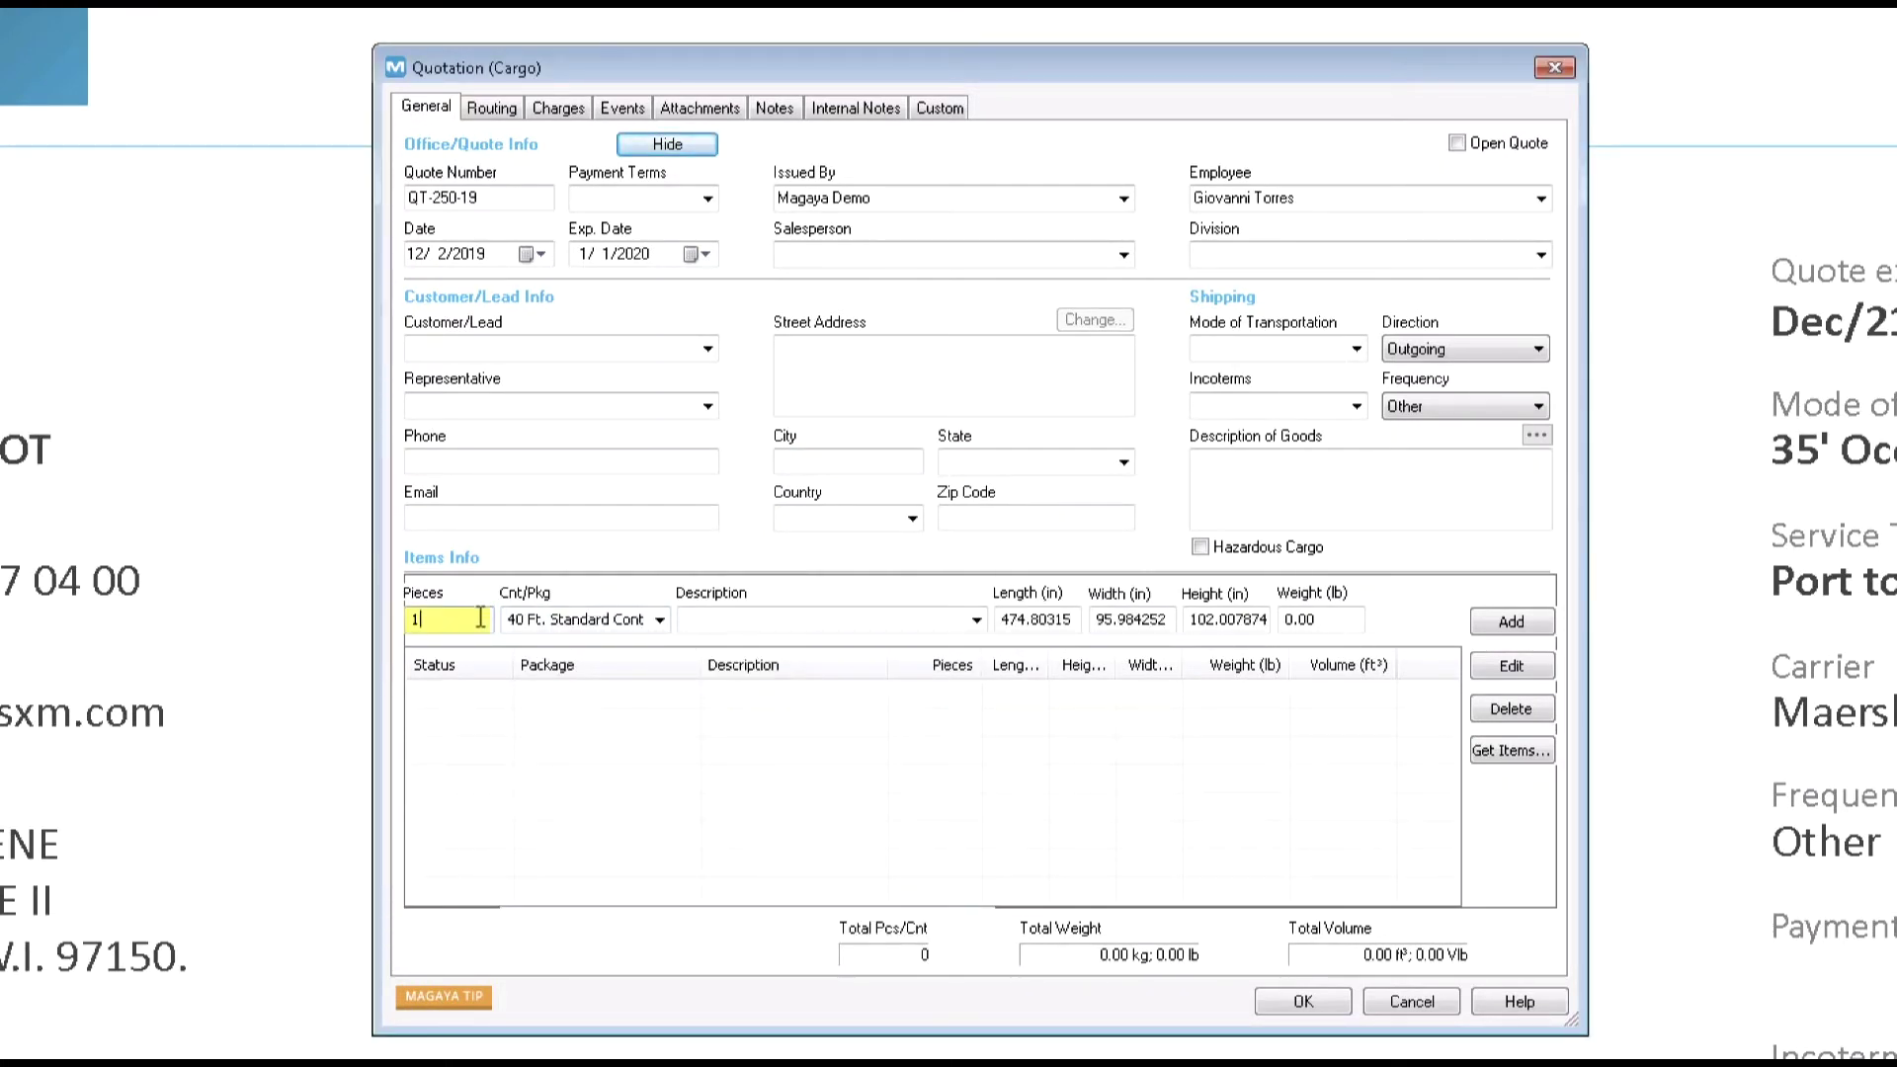
{"action": "left_click", "coordinate": [1512, 621]}
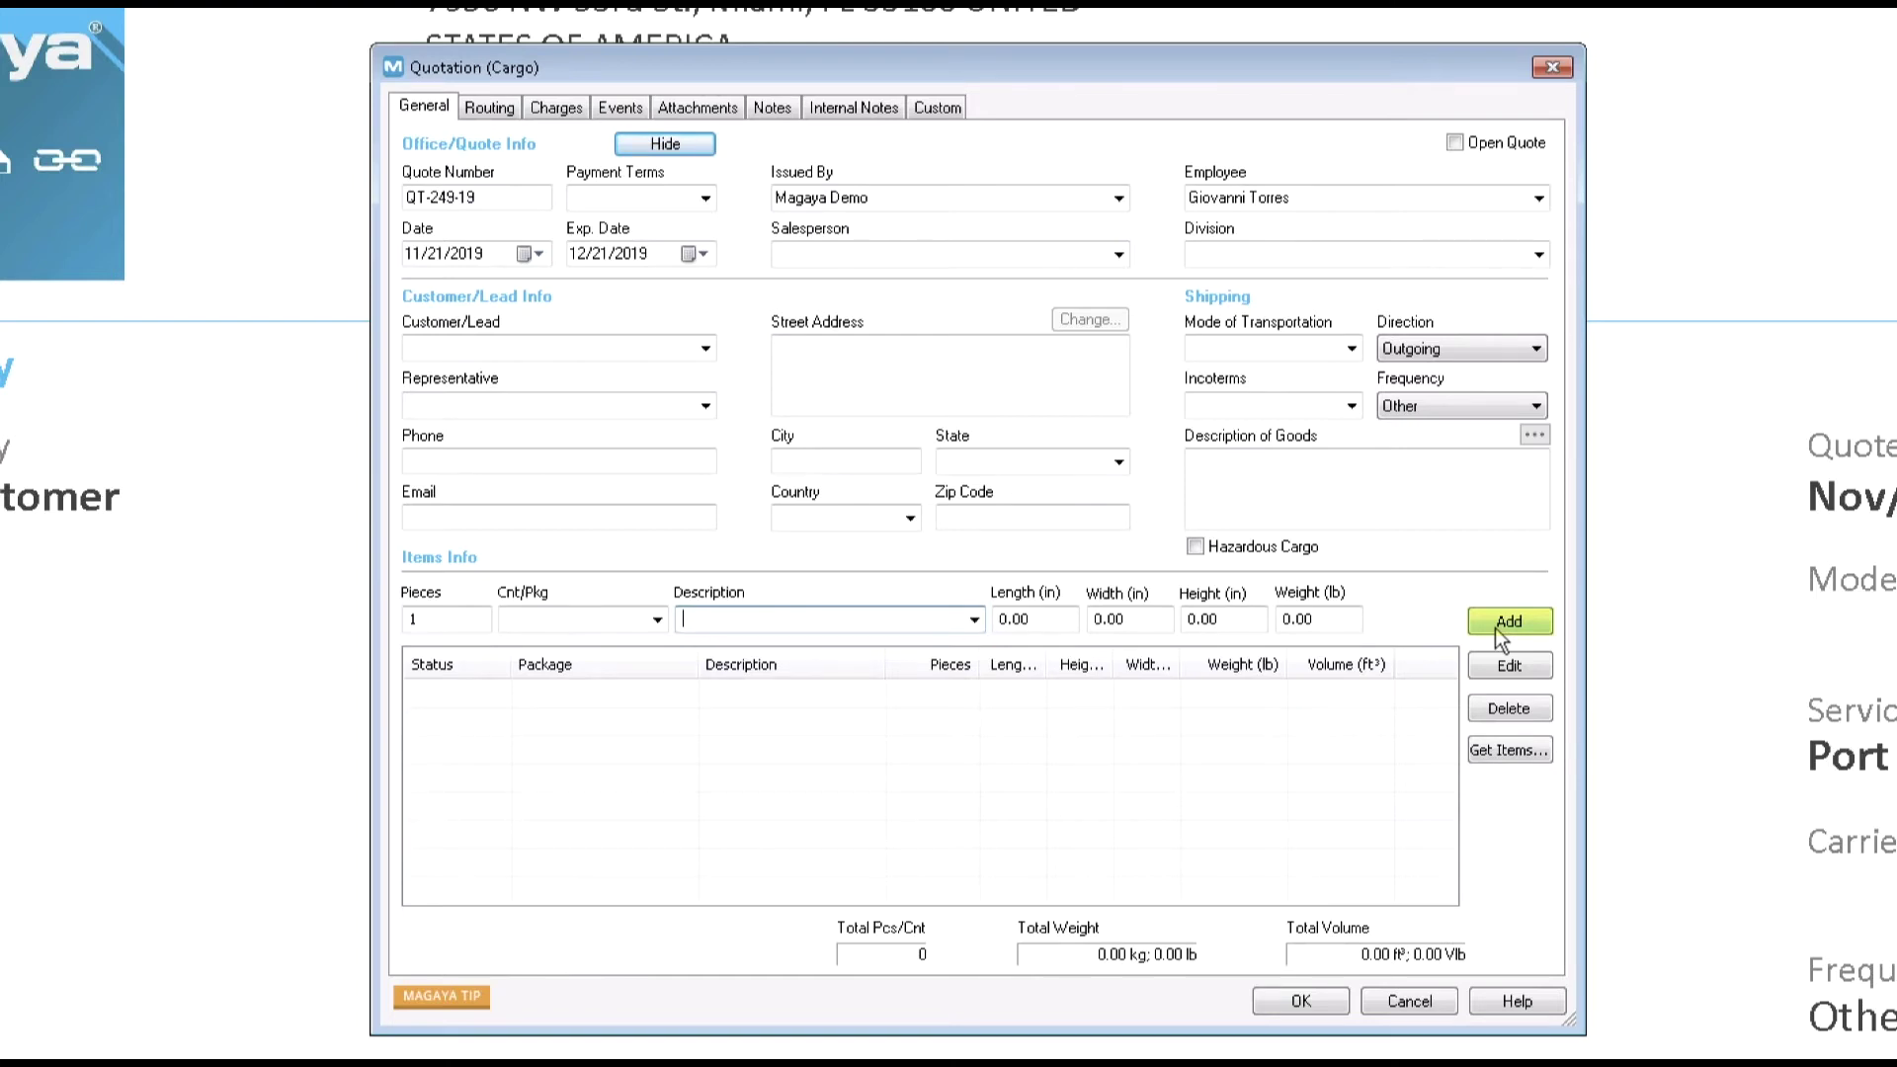
{"action": "left_click", "coordinate": [1496, 626]}
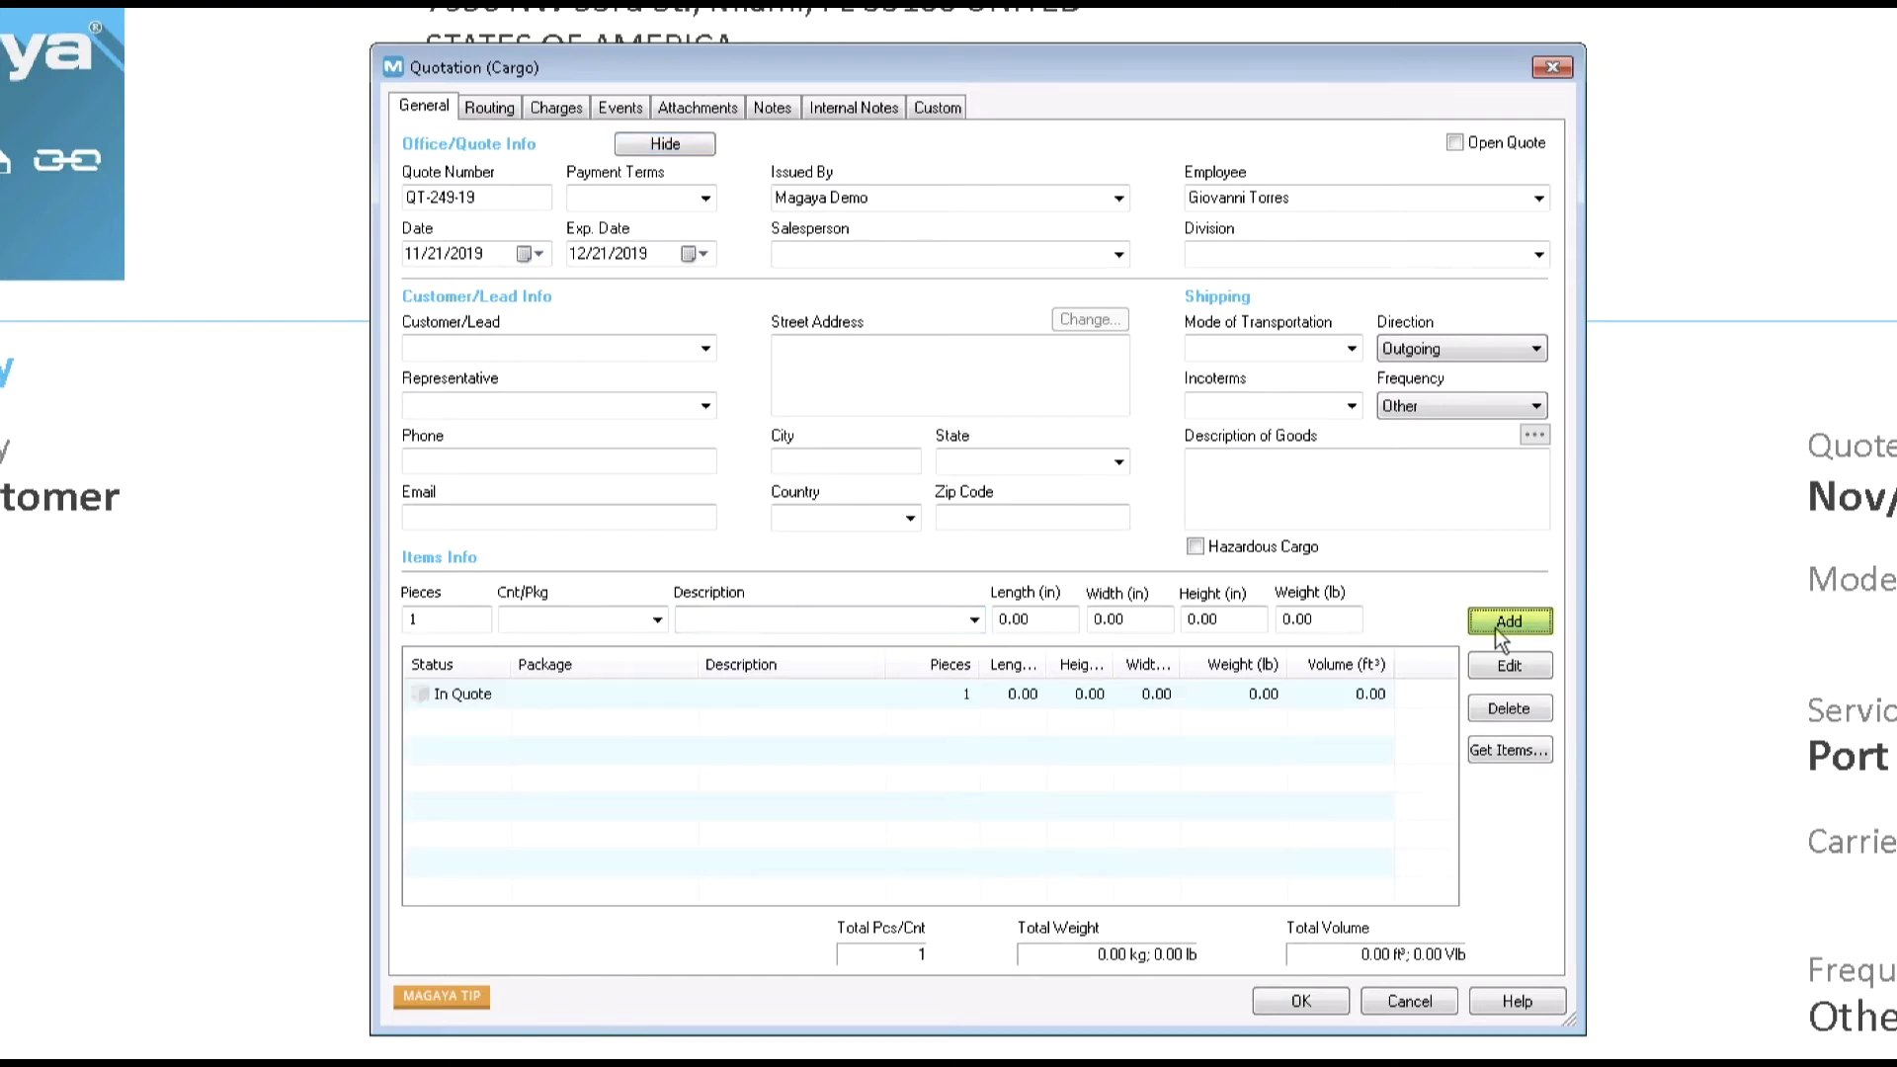
Inspect and dismiss the In Quote item's commodity details, check Get Items, then view routing
{"action": "left_click", "coordinate": [1294, 691]}
{"action": "double_click", "coordinate": [1237, 692]}
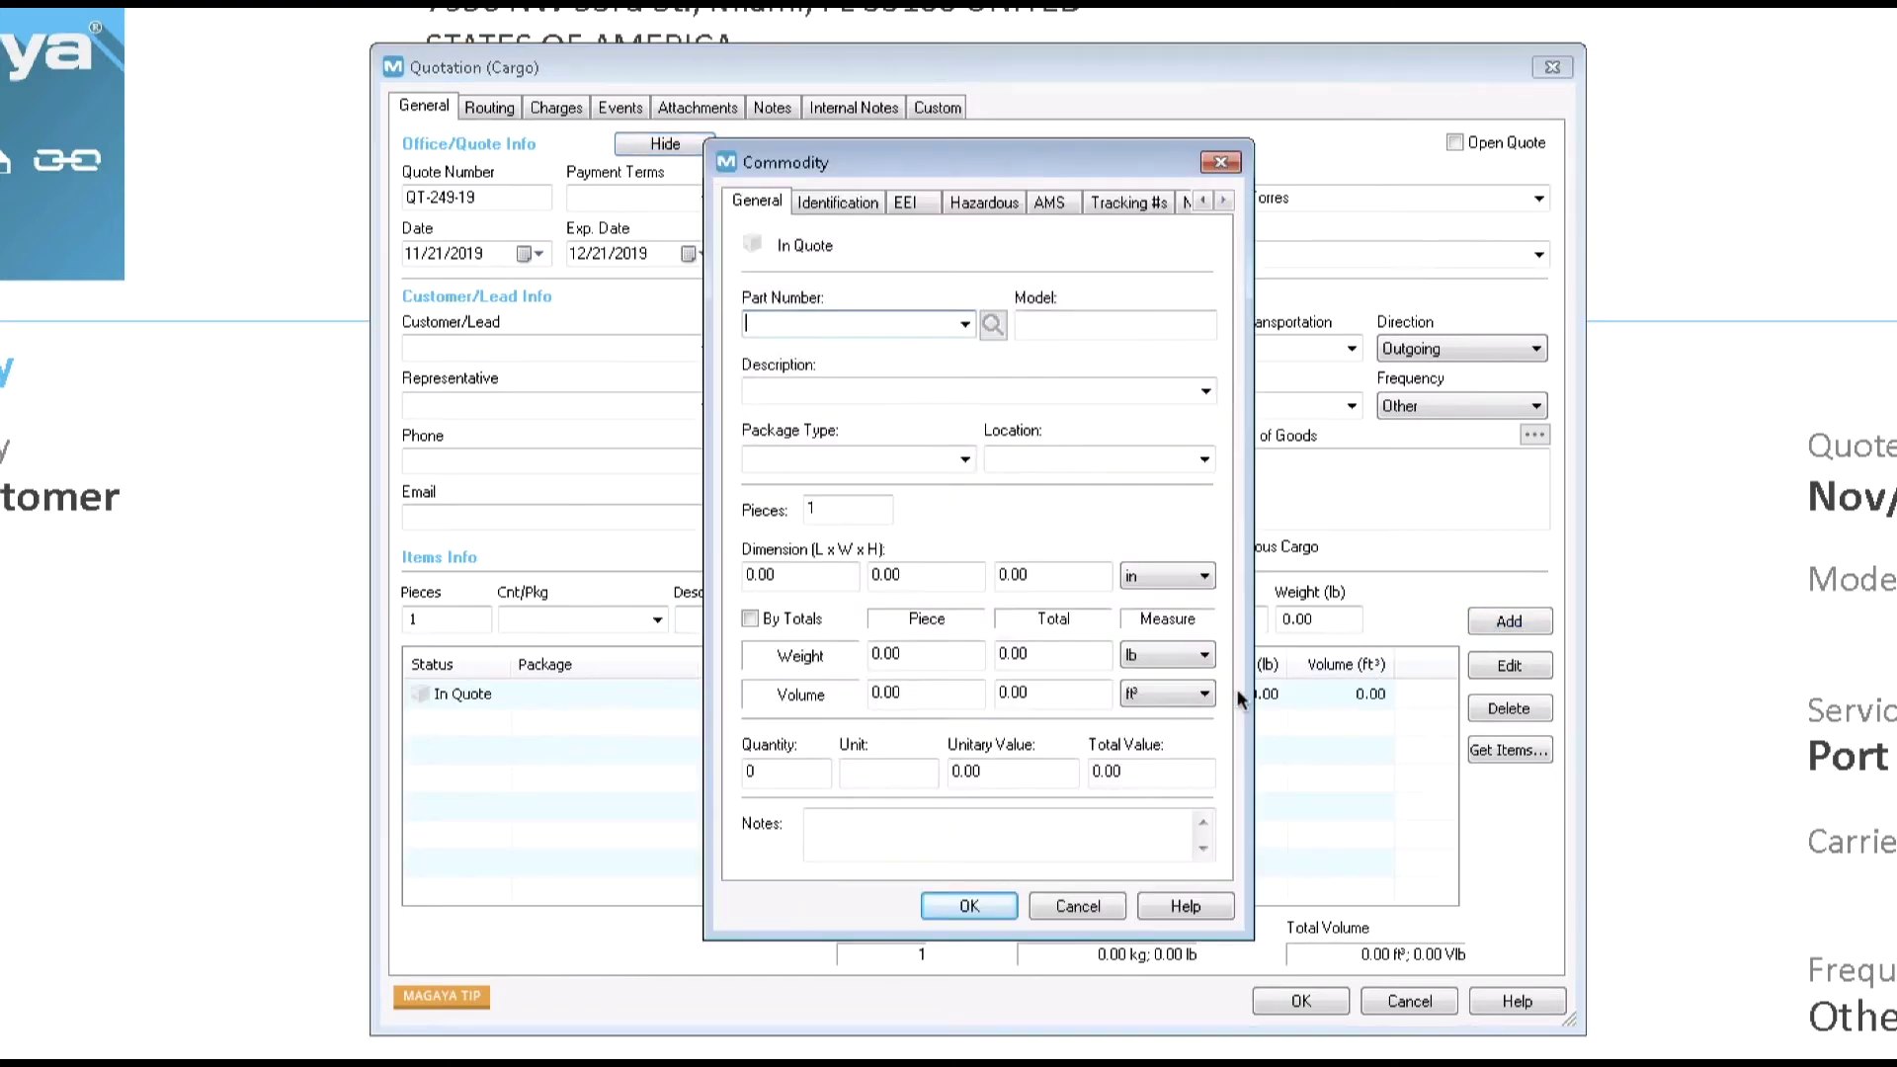
{"action": "left_click", "coordinate": [964, 325]}
{"action": "key", "text": "Escape"}
{"action": "key", "text": "Escape"}
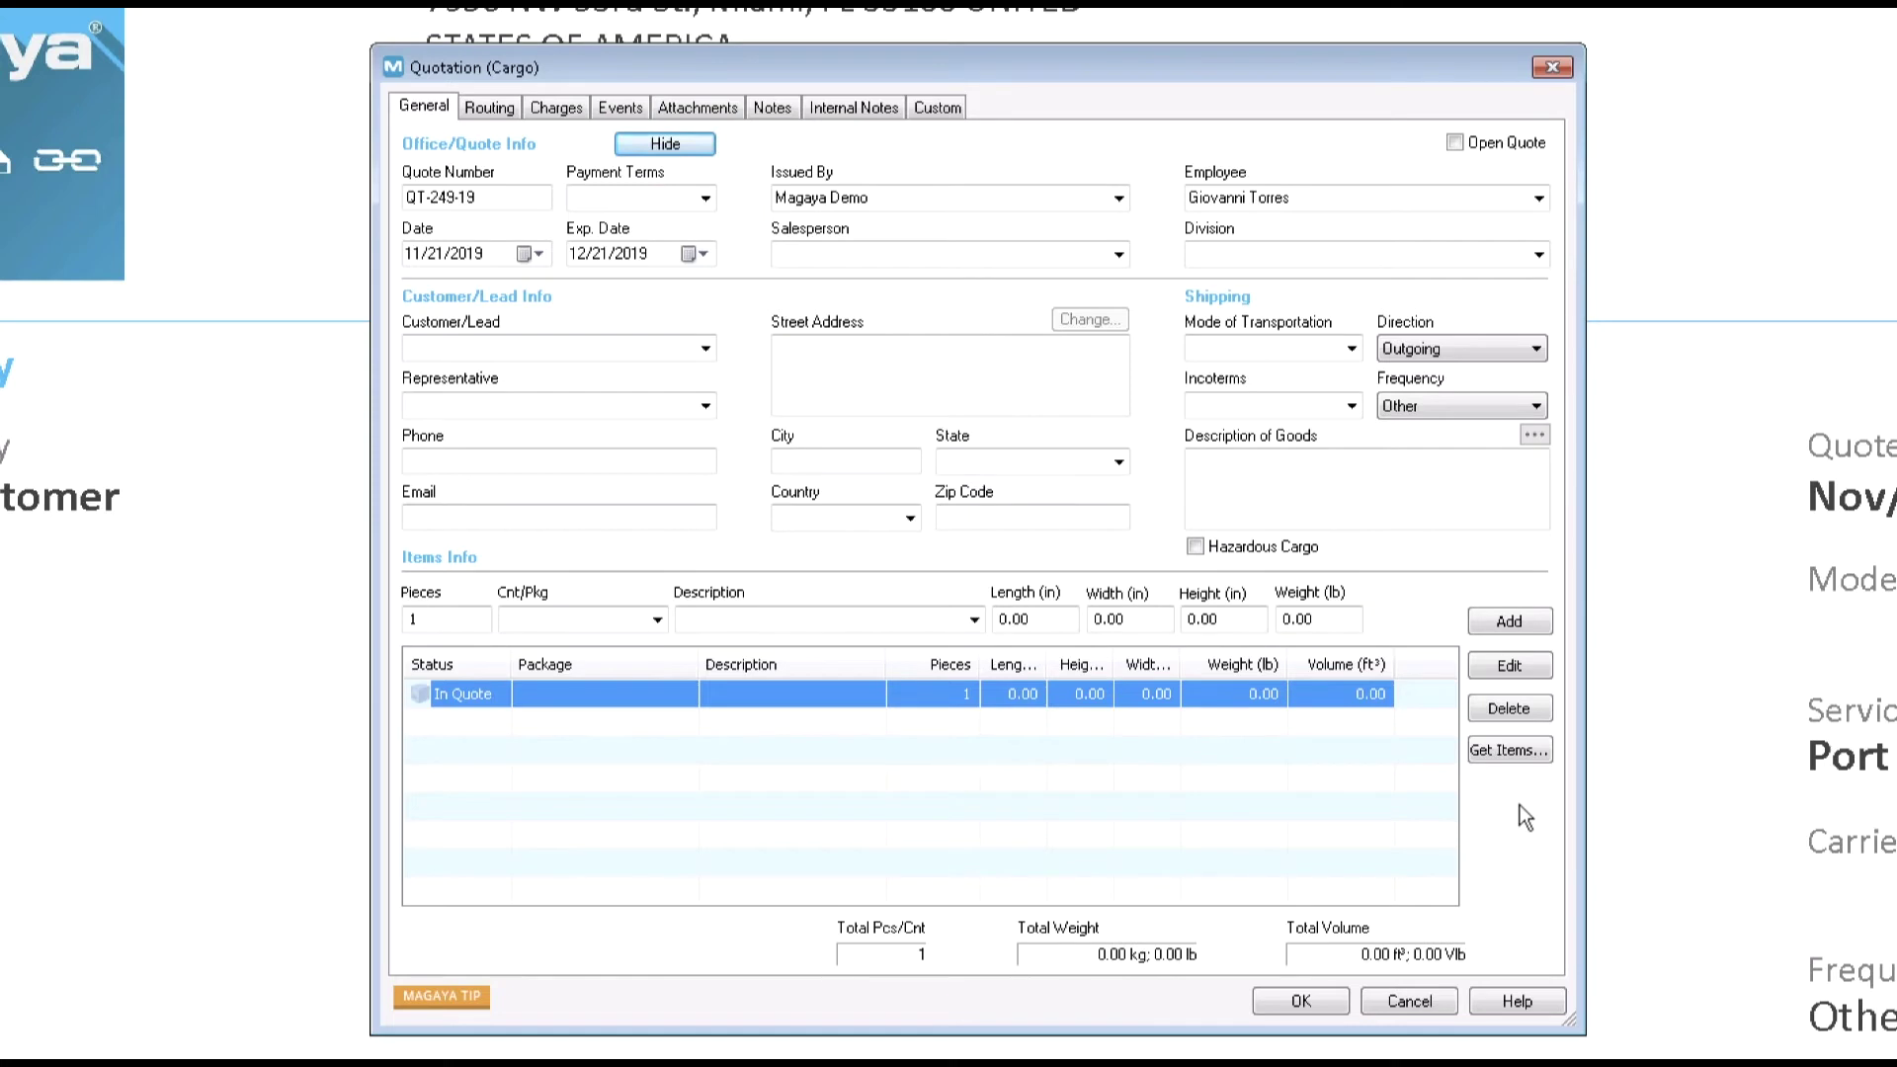
{"action": "left_click", "coordinate": [1513, 753]}
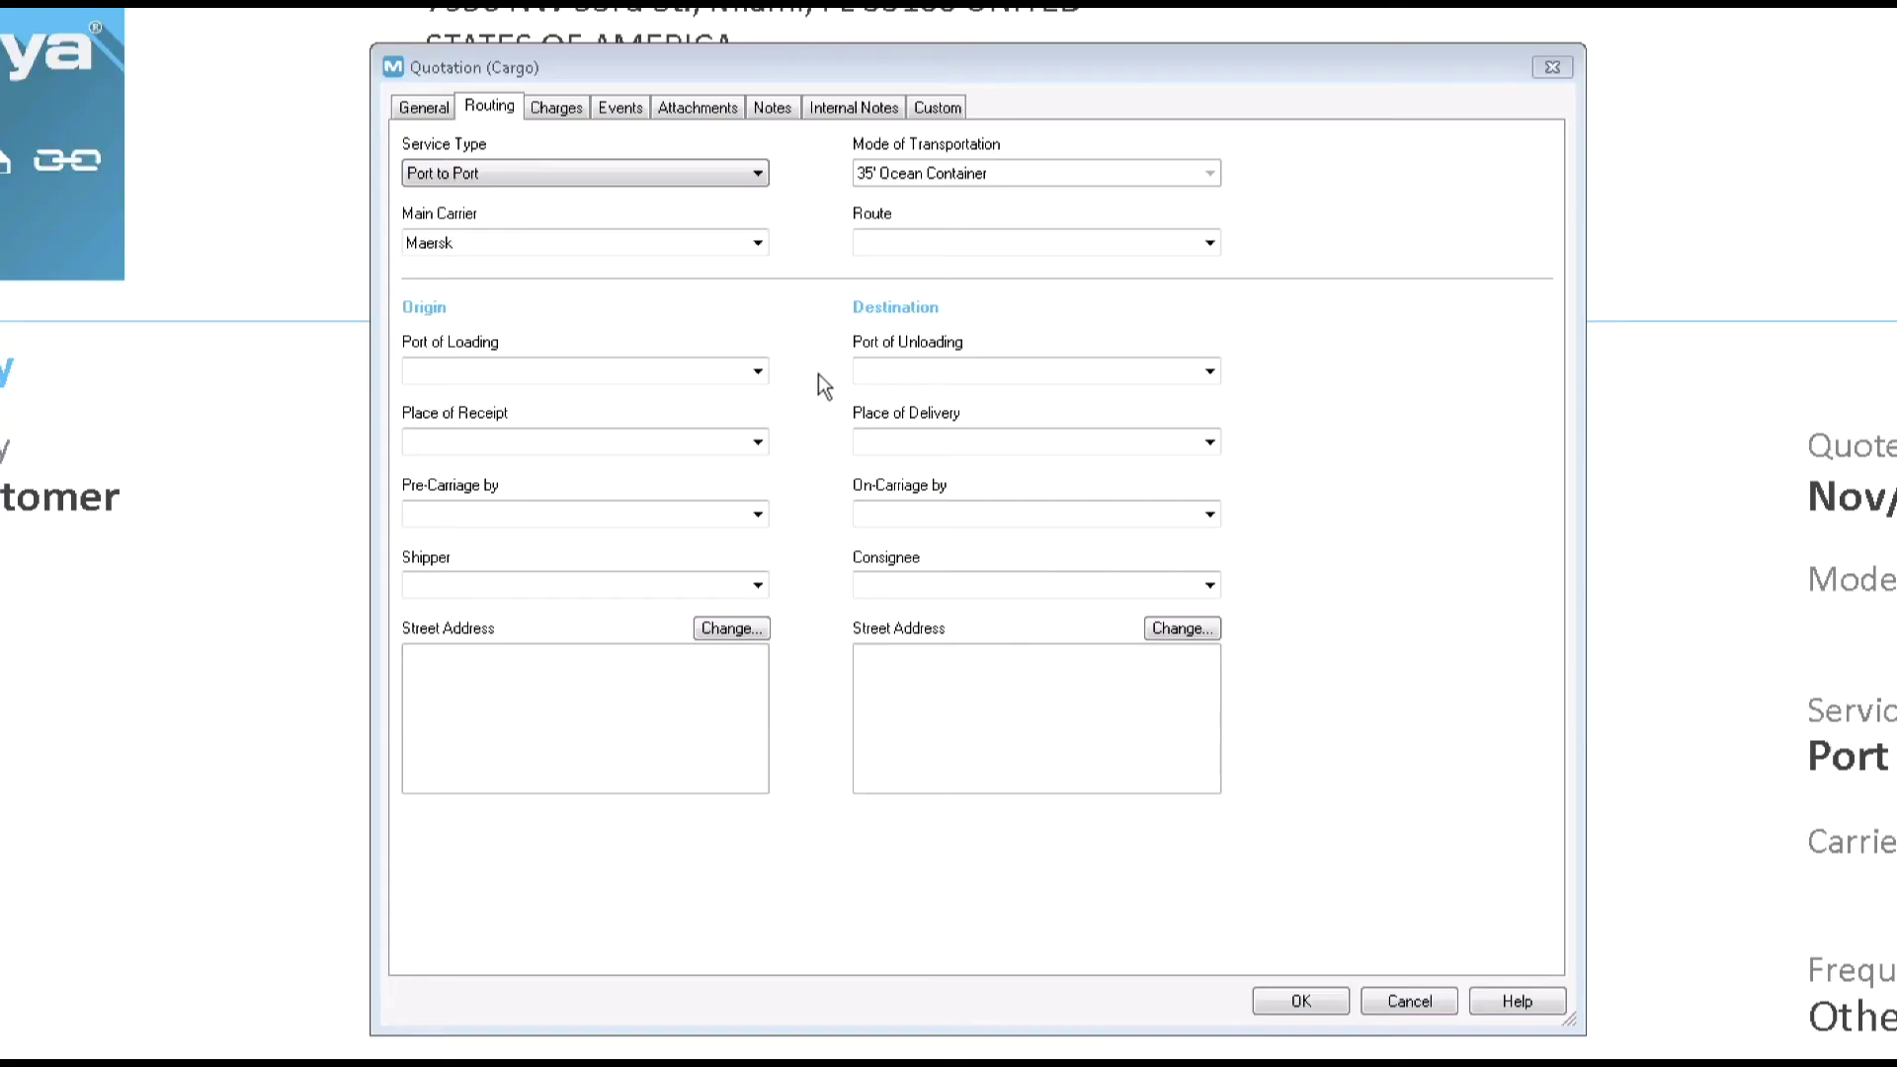
{"action": "left_click", "coordinate": [1000, 173]}
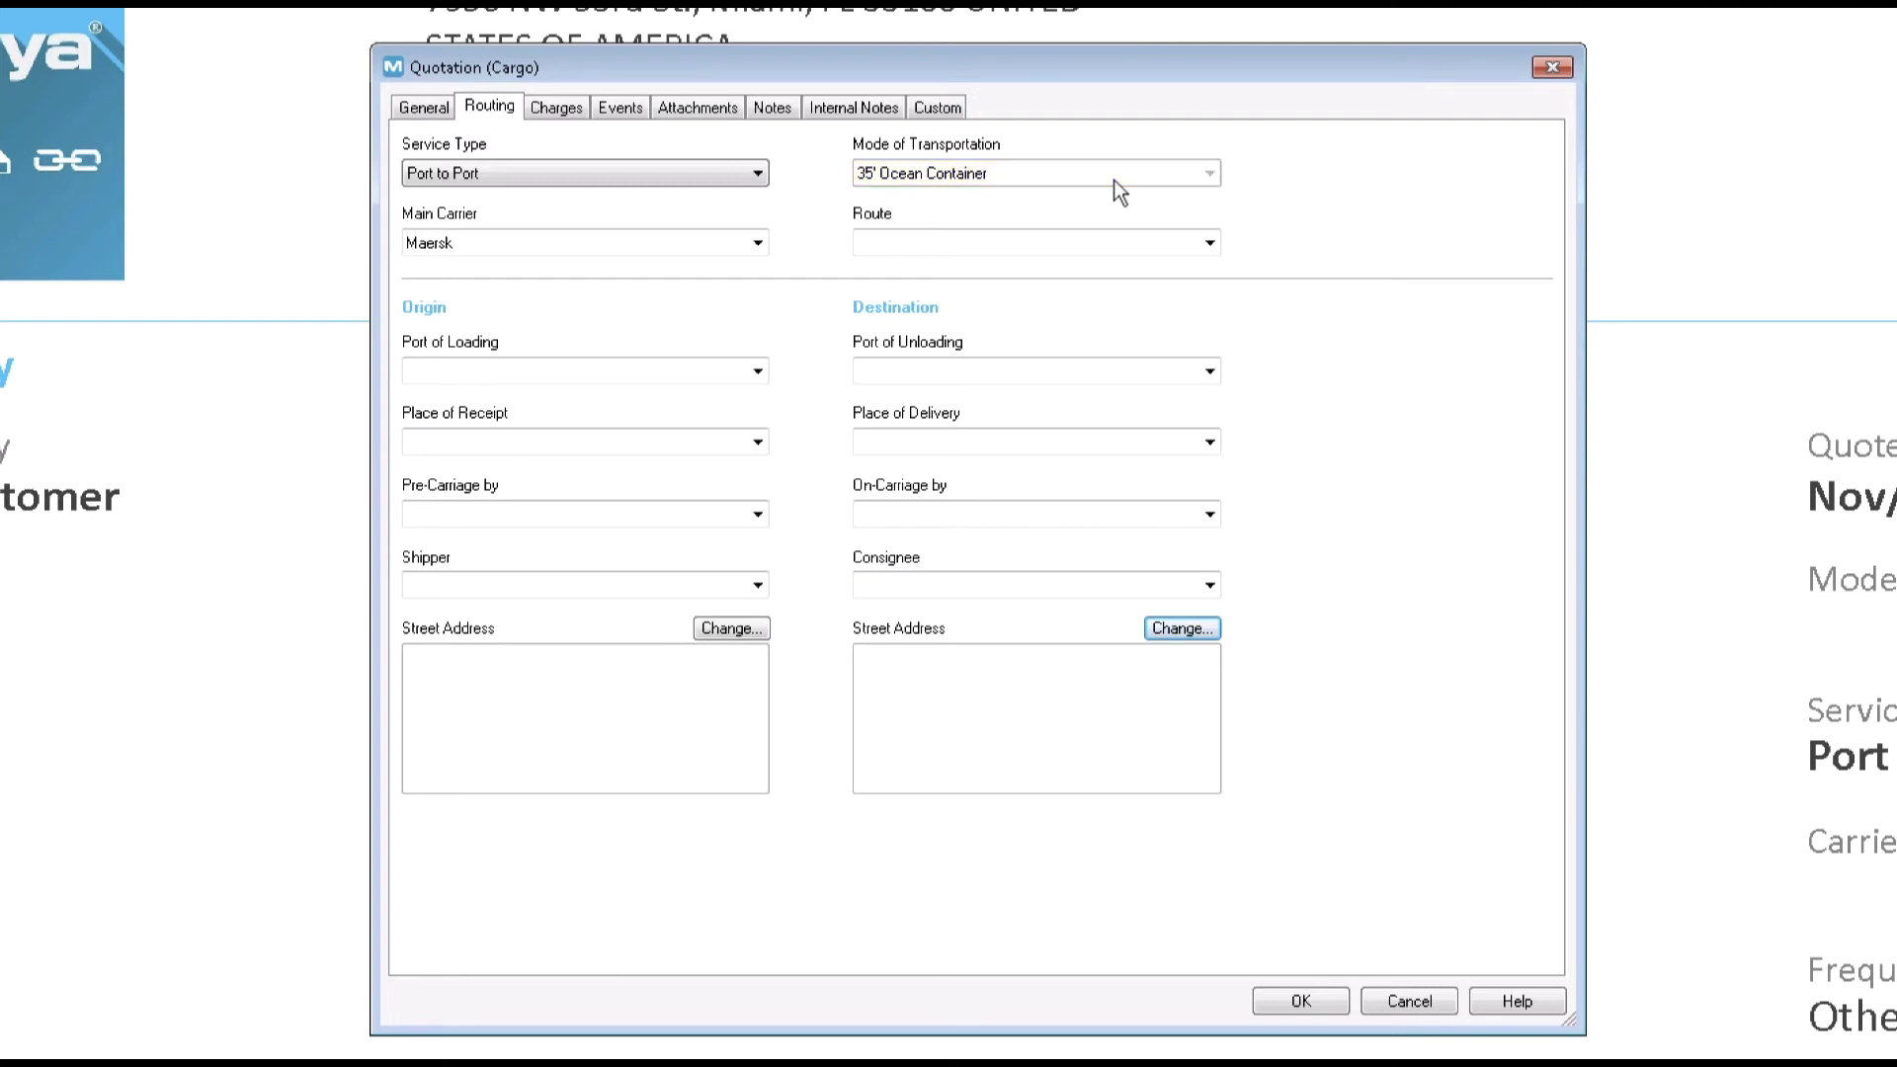
{"action": "left_click", "coordinate": [751, 242]}
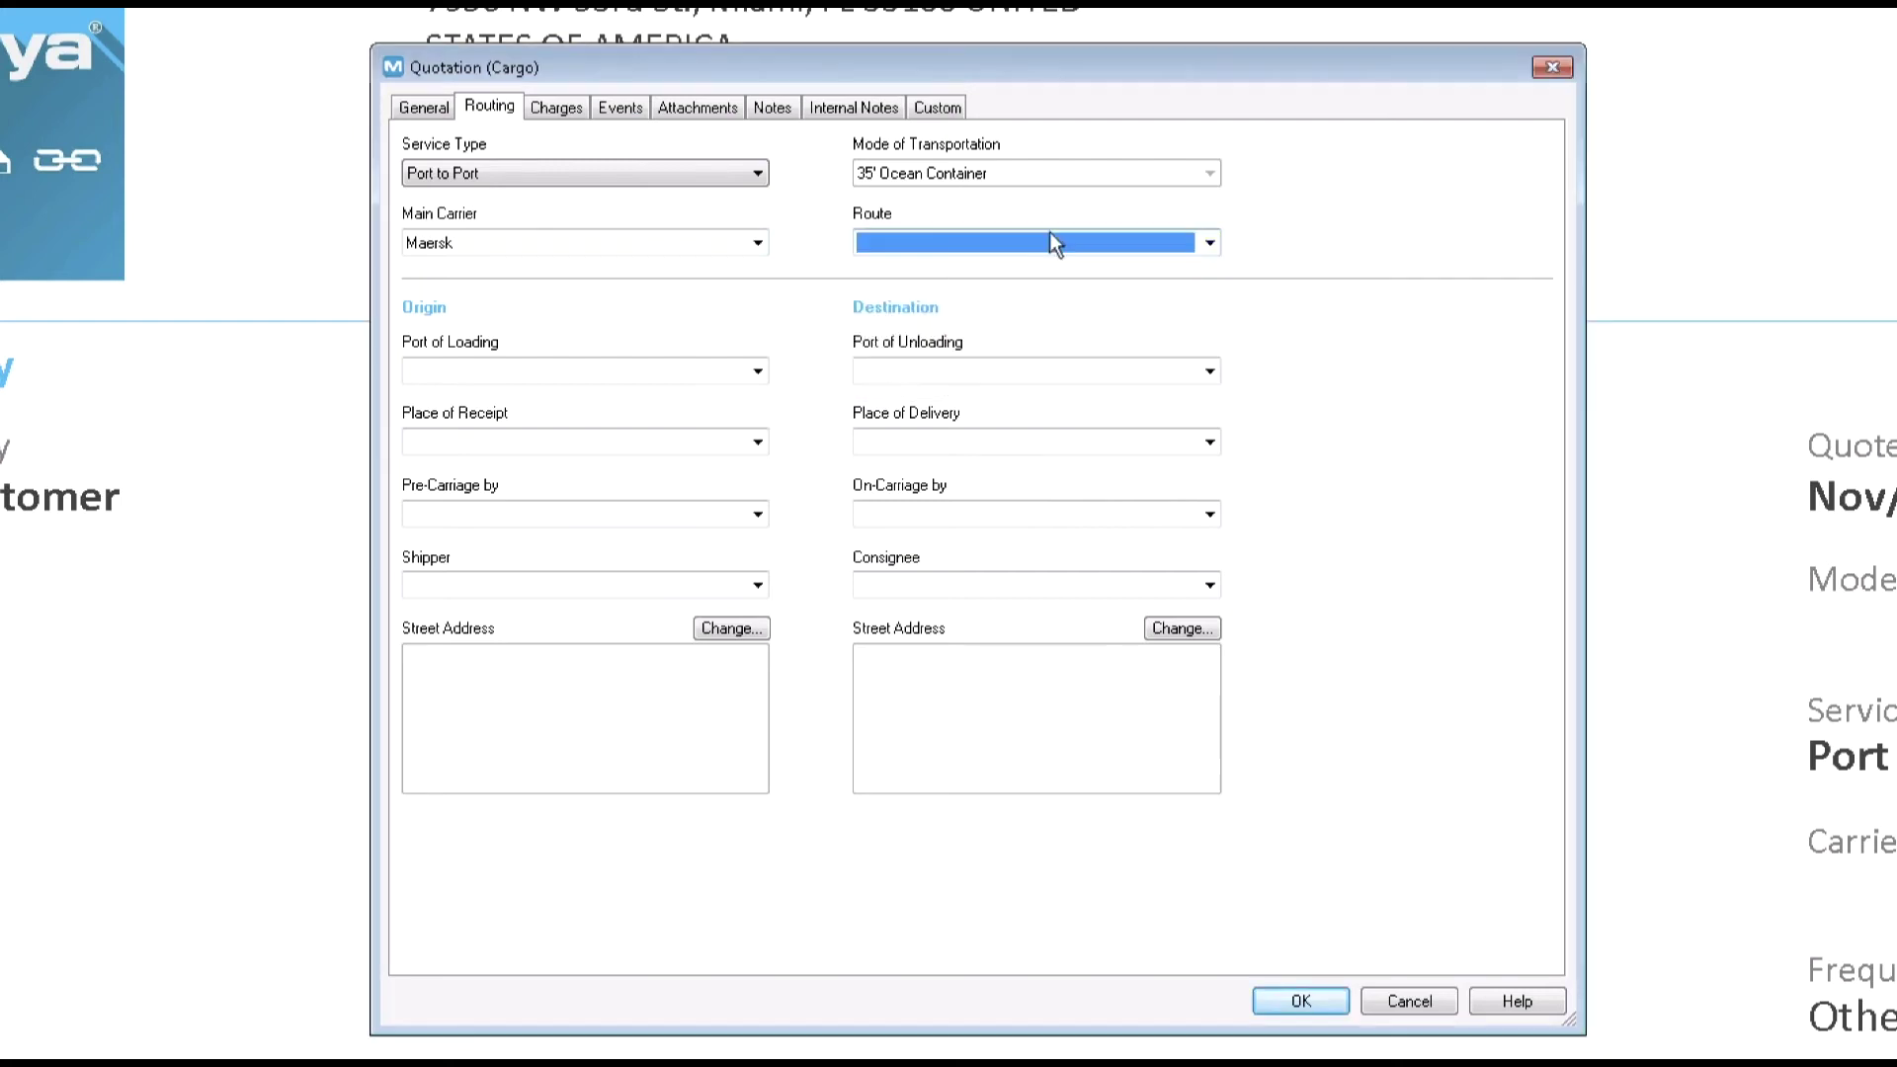
Review the port of loading/unloading and Pre-Carriage and On-Carriage carrier lists on Routing
{"action": "left_click", "coordinate": [758, 373]}
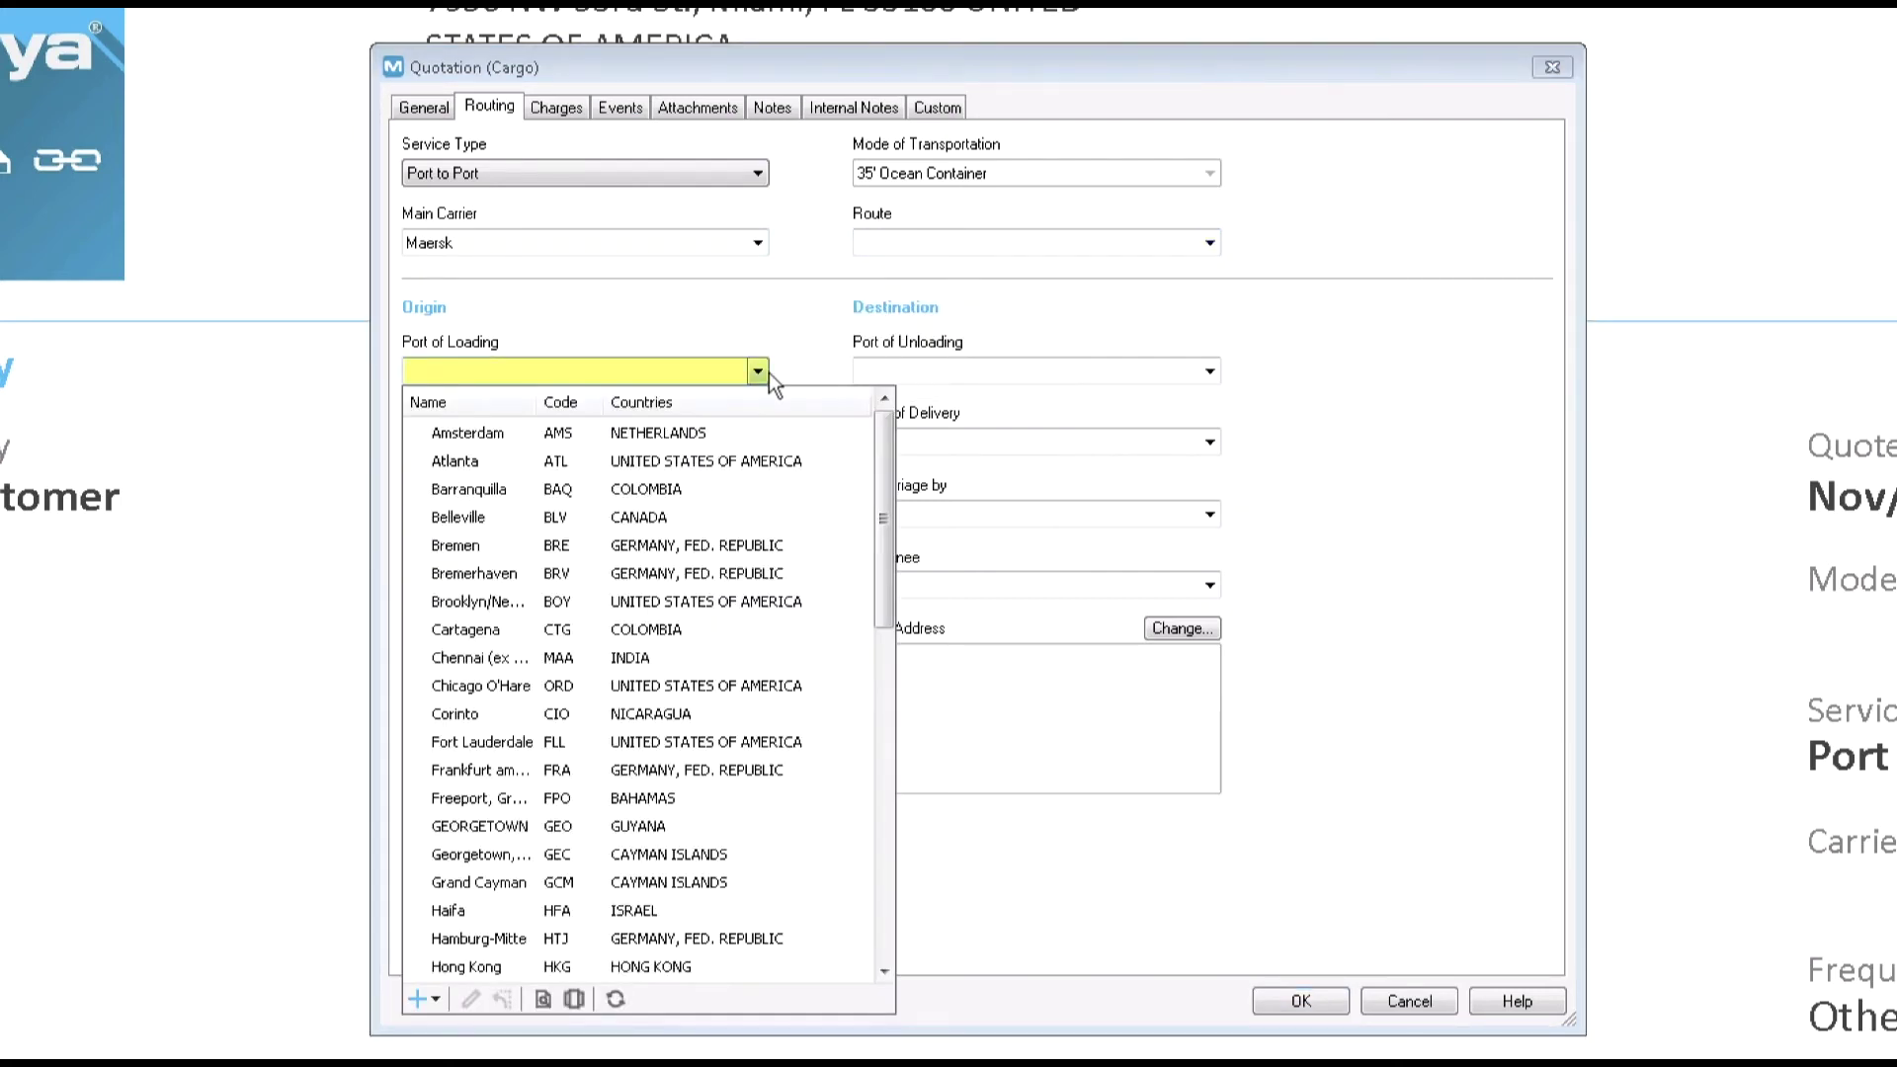
{"action": "left_click", "coordinate": [759, 373]}
{"action": "left_click", "coordinate": [1210, 372]}
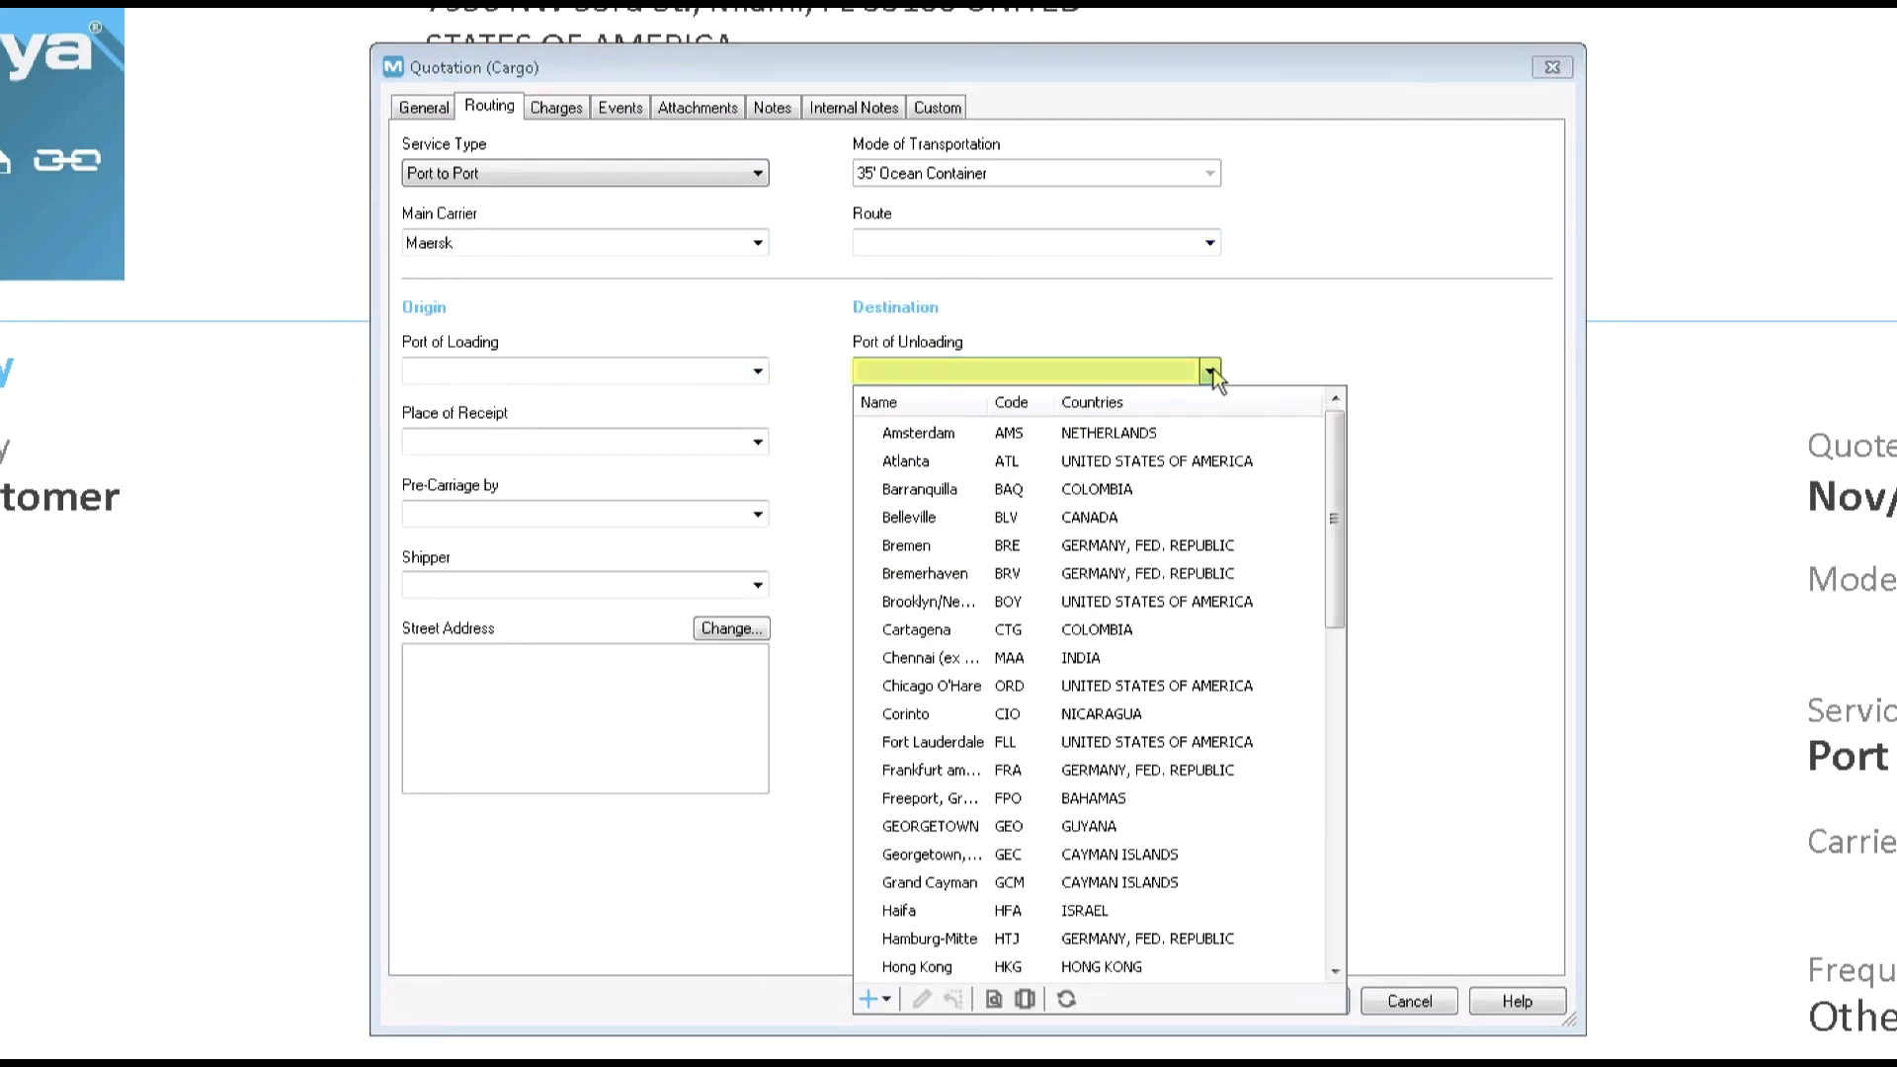
{"action": "left_click", "coordinate": [758, 515]}
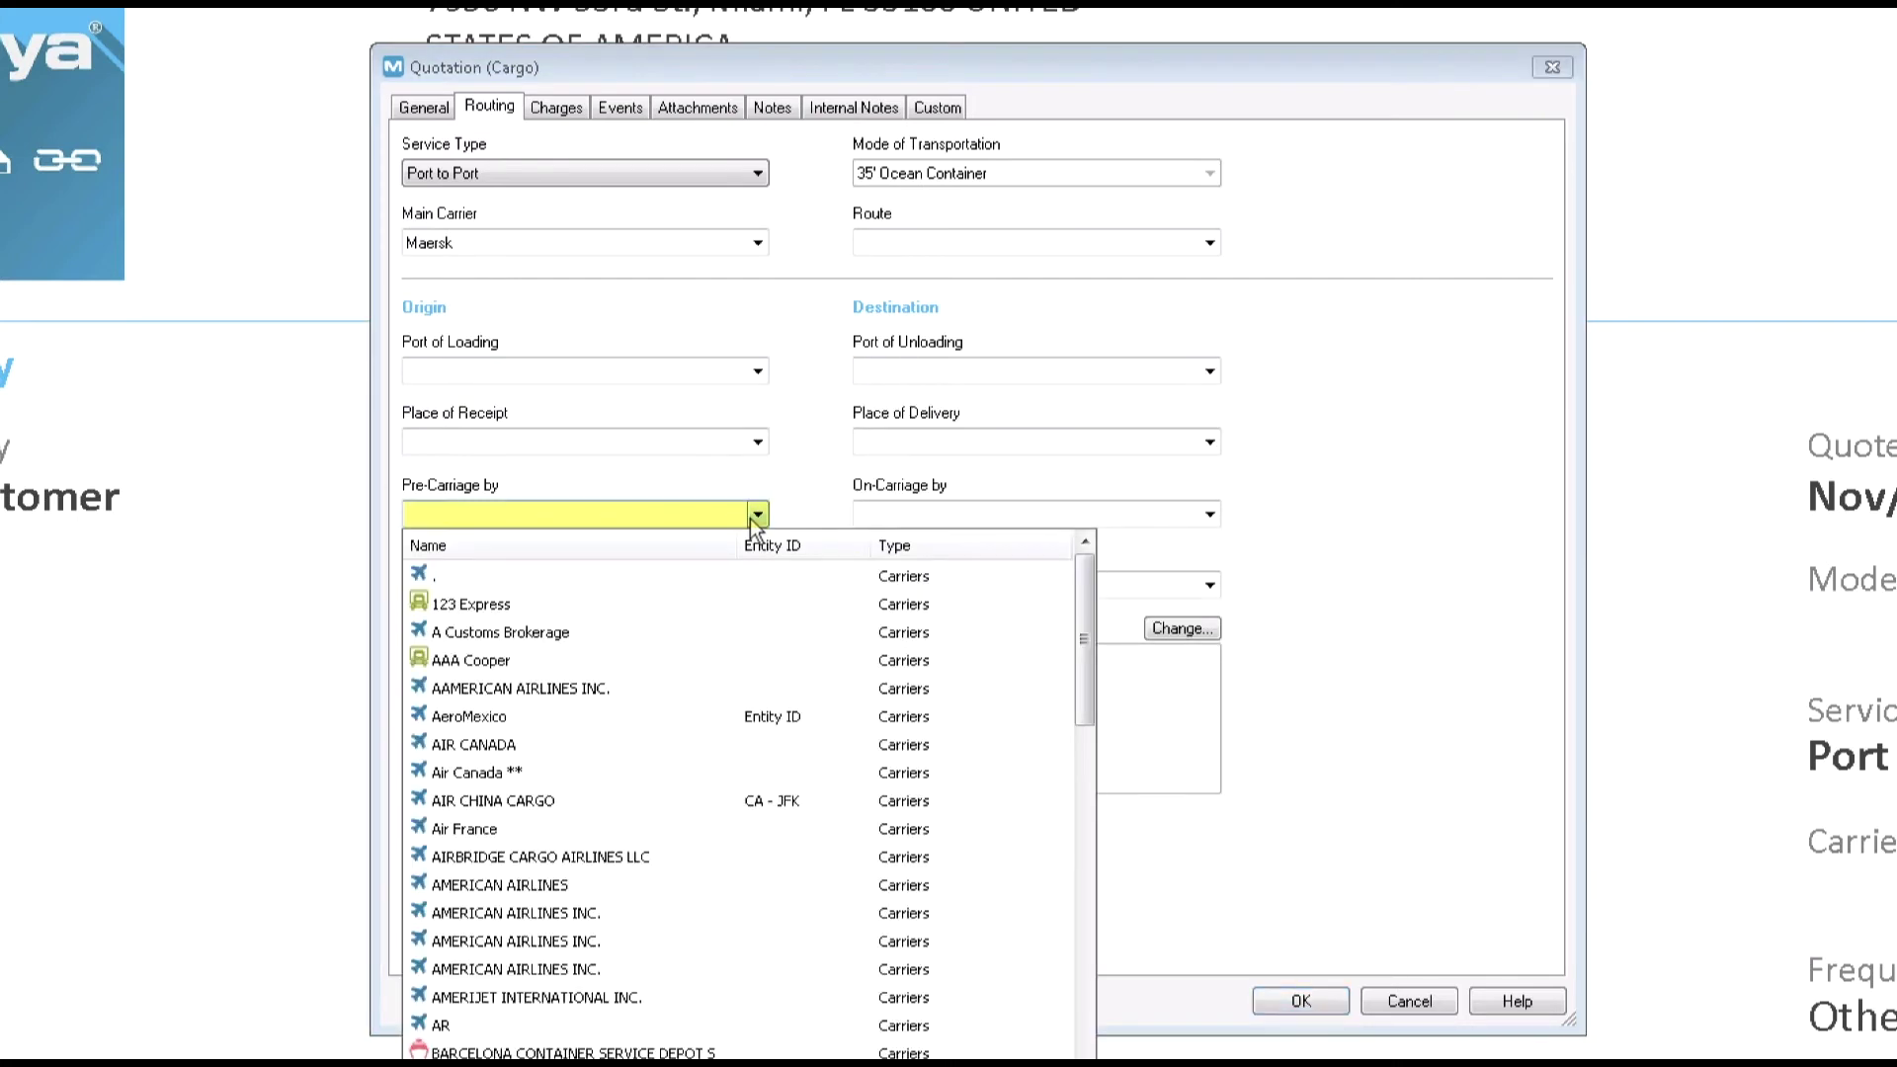
{"action": "left_click", "coordinate": [756, 517]}
{"action": "left_click", "coordinate": [1201, 515]}
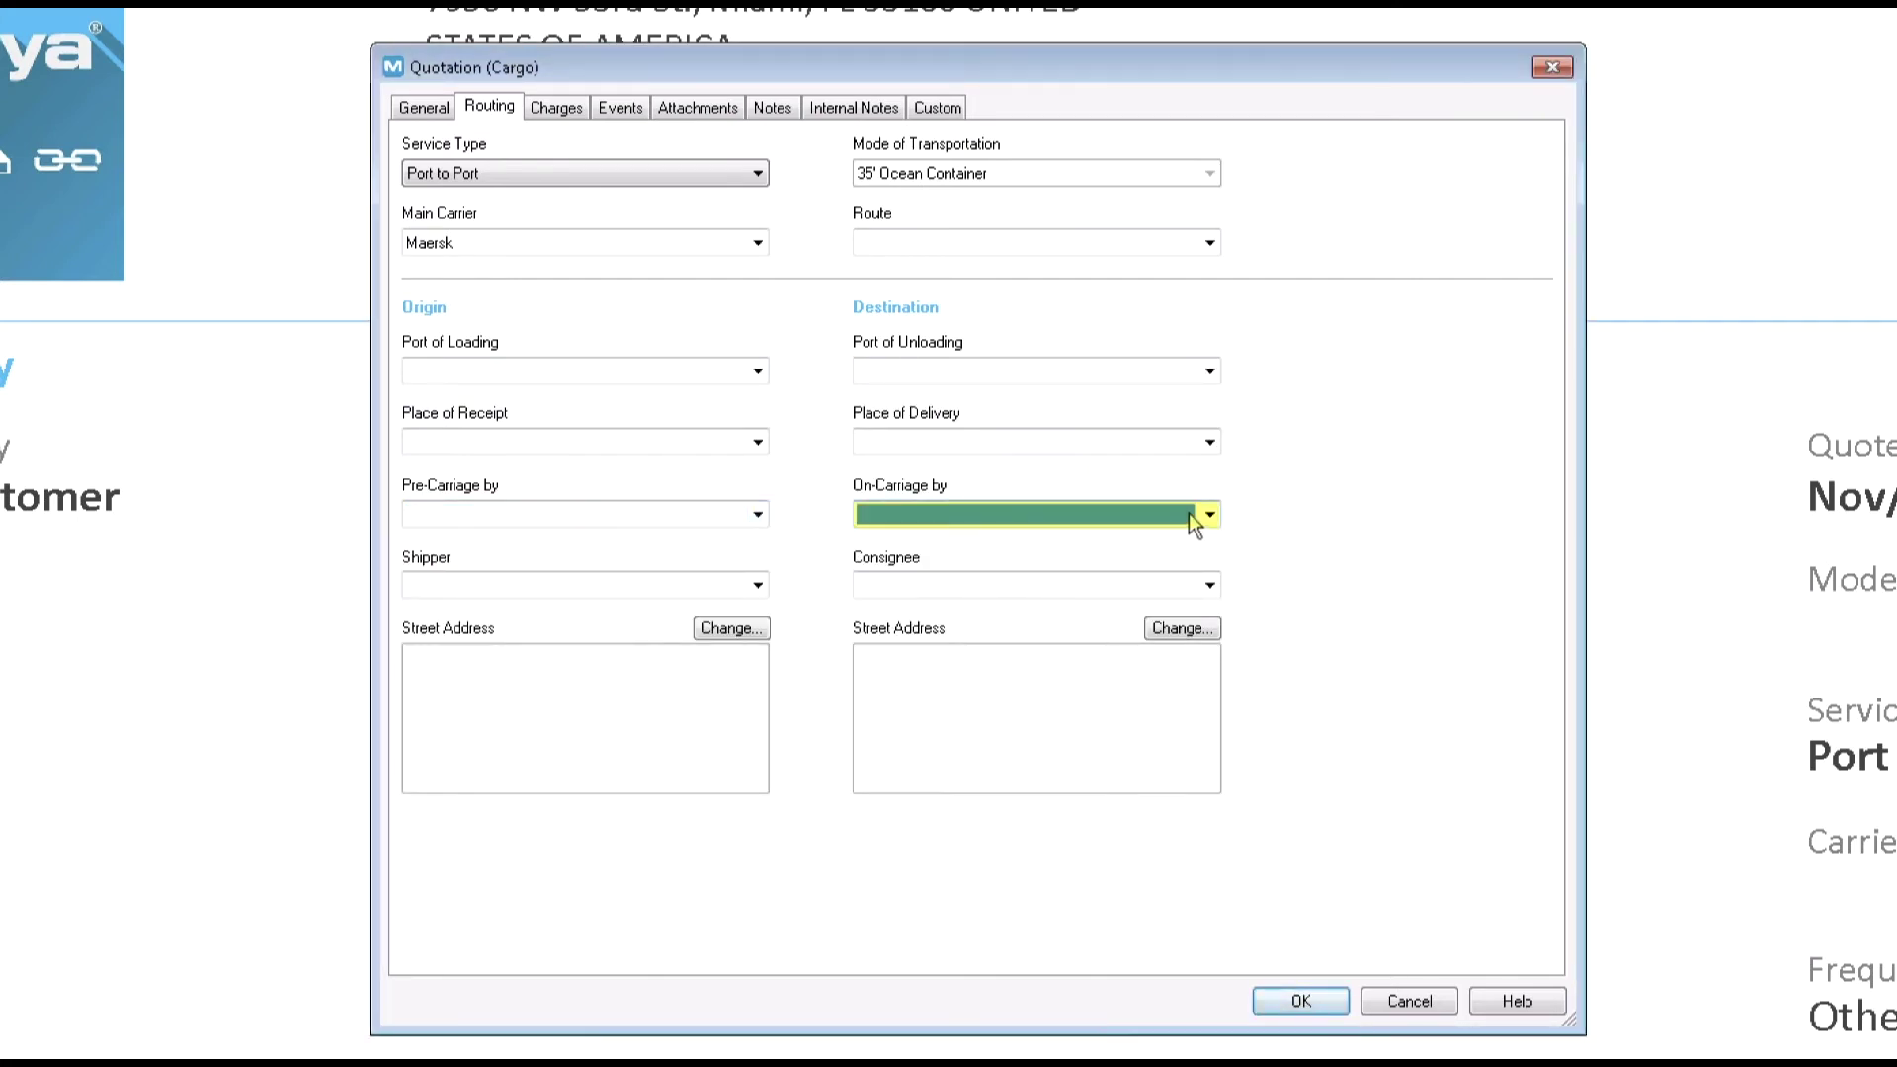
{"action": "left_click", "coordinate": [1193, 518]}
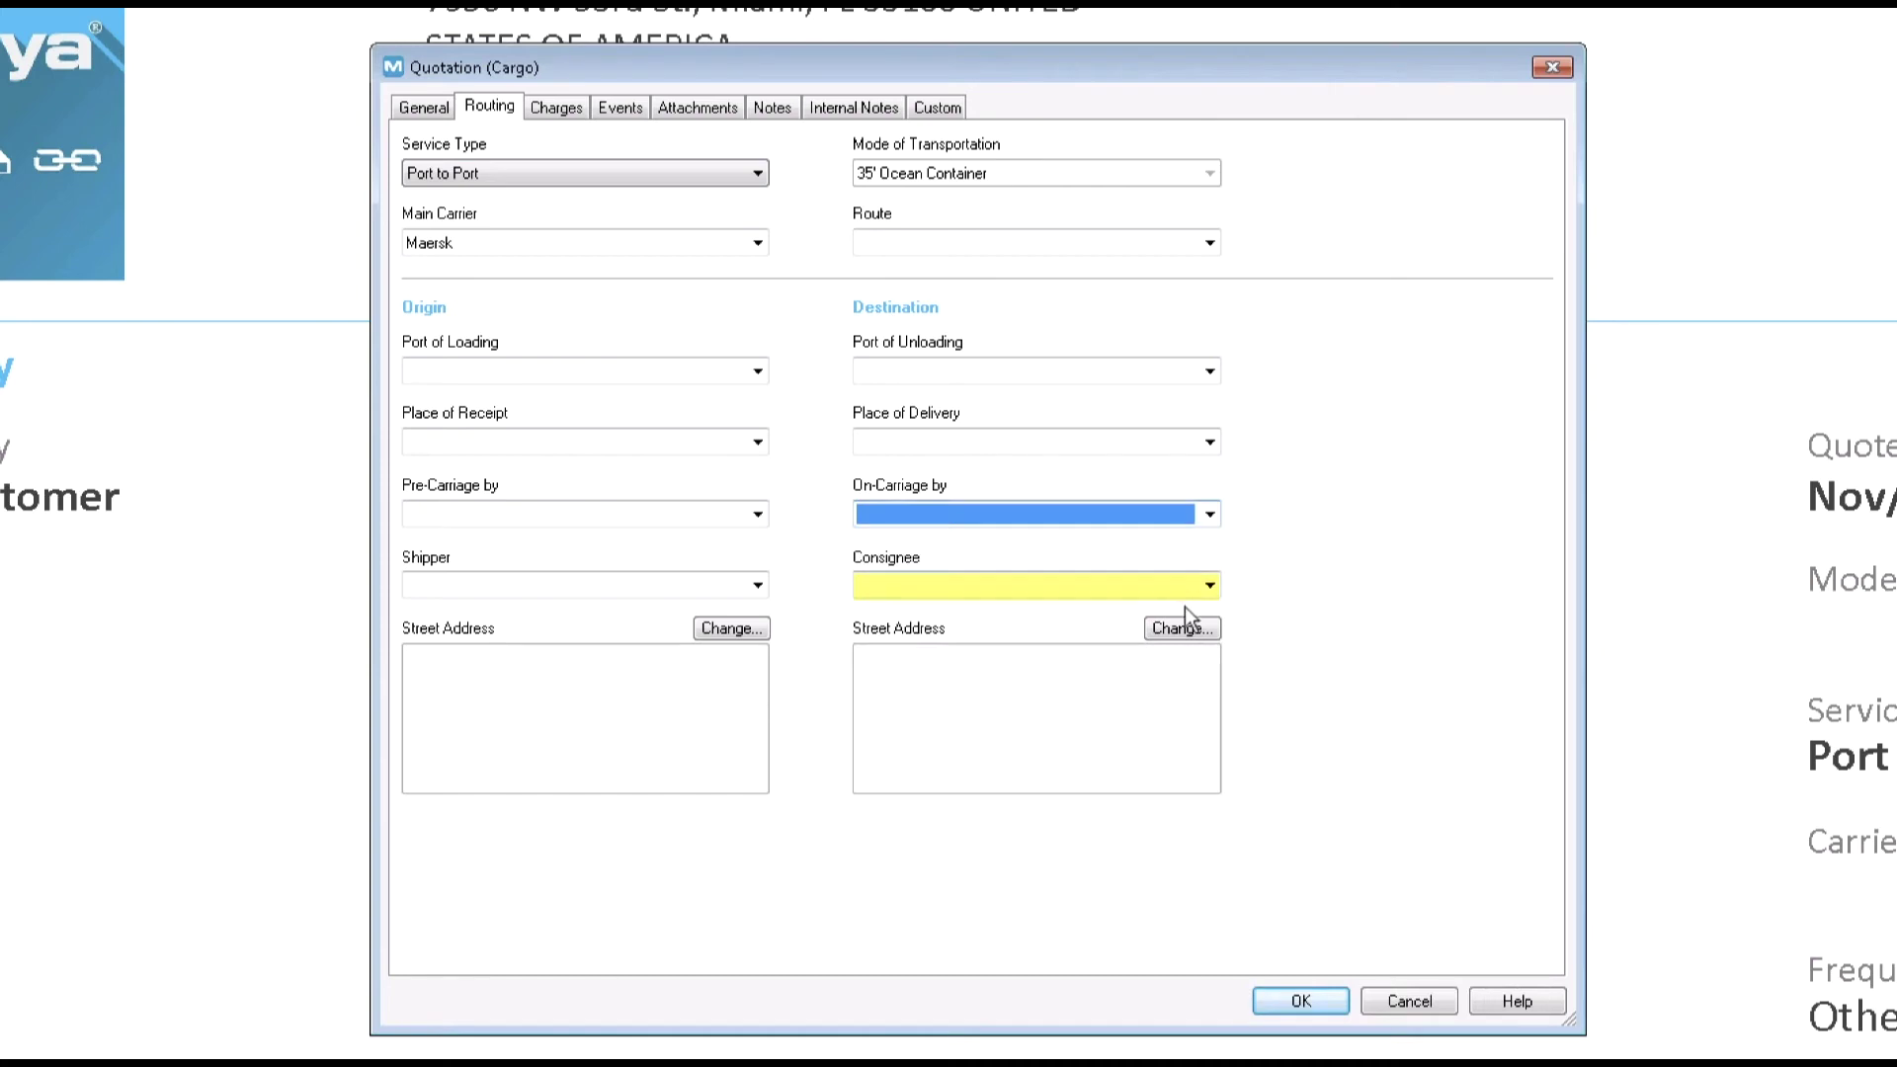
Check the Consignee list and address, then bring up the Ocean Freight charges
{"action": "left_click", "coordinate": [1209, 586]}
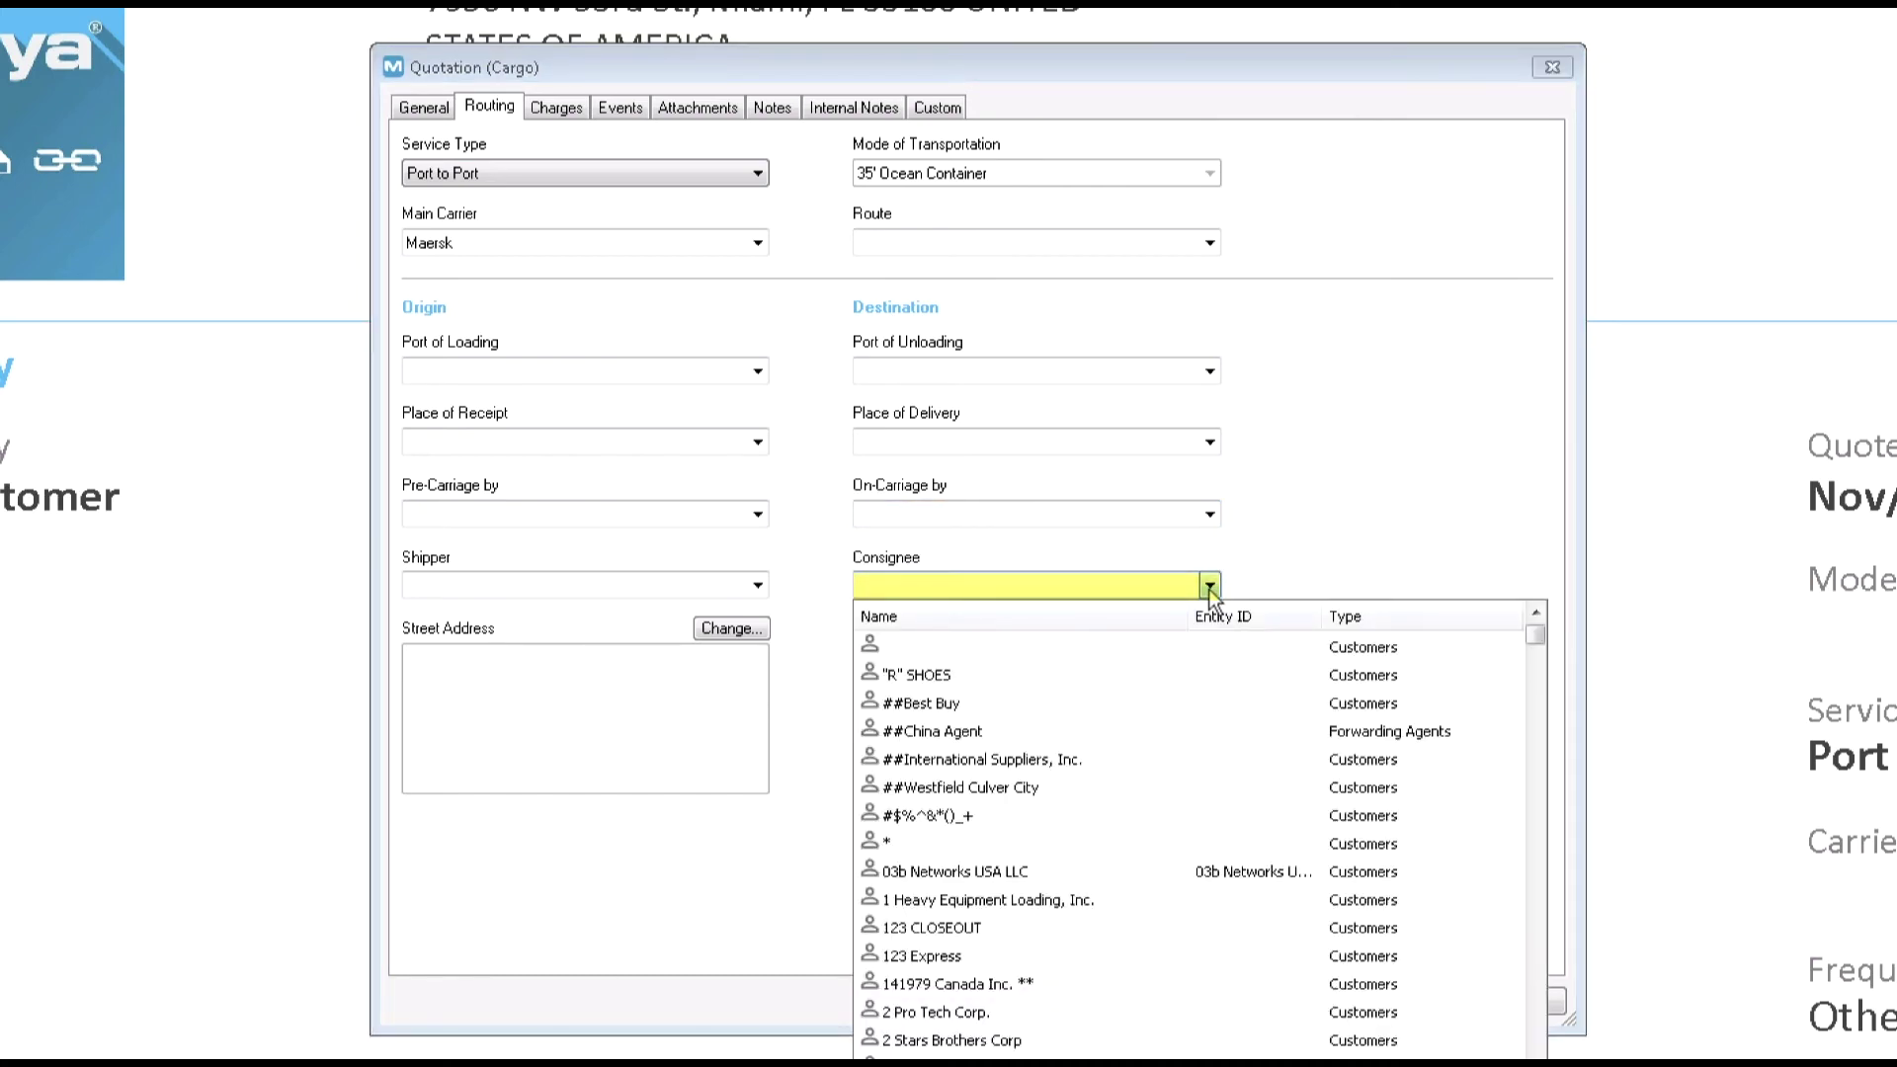
{"action": "left_click", "coordinate": [1209, 589]}
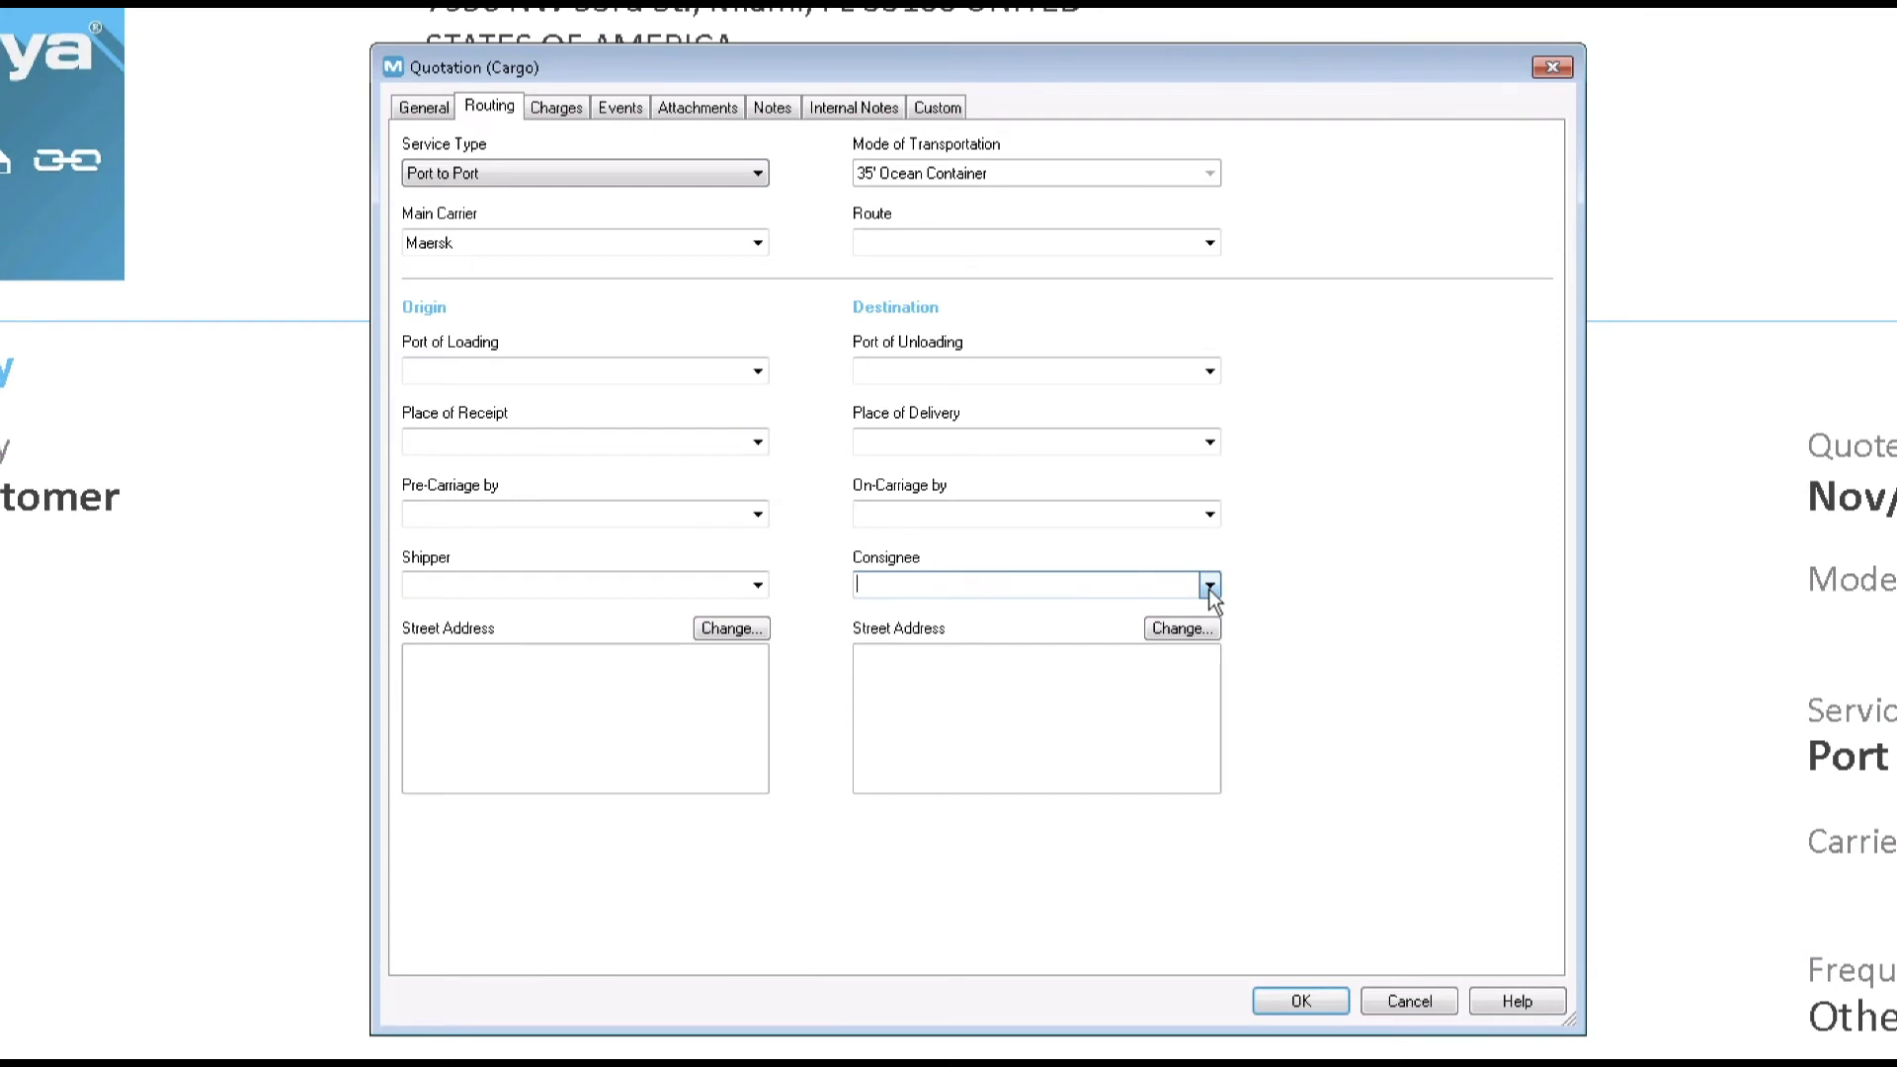
{"action": "left_click", "coordinate": [1206, 624]}
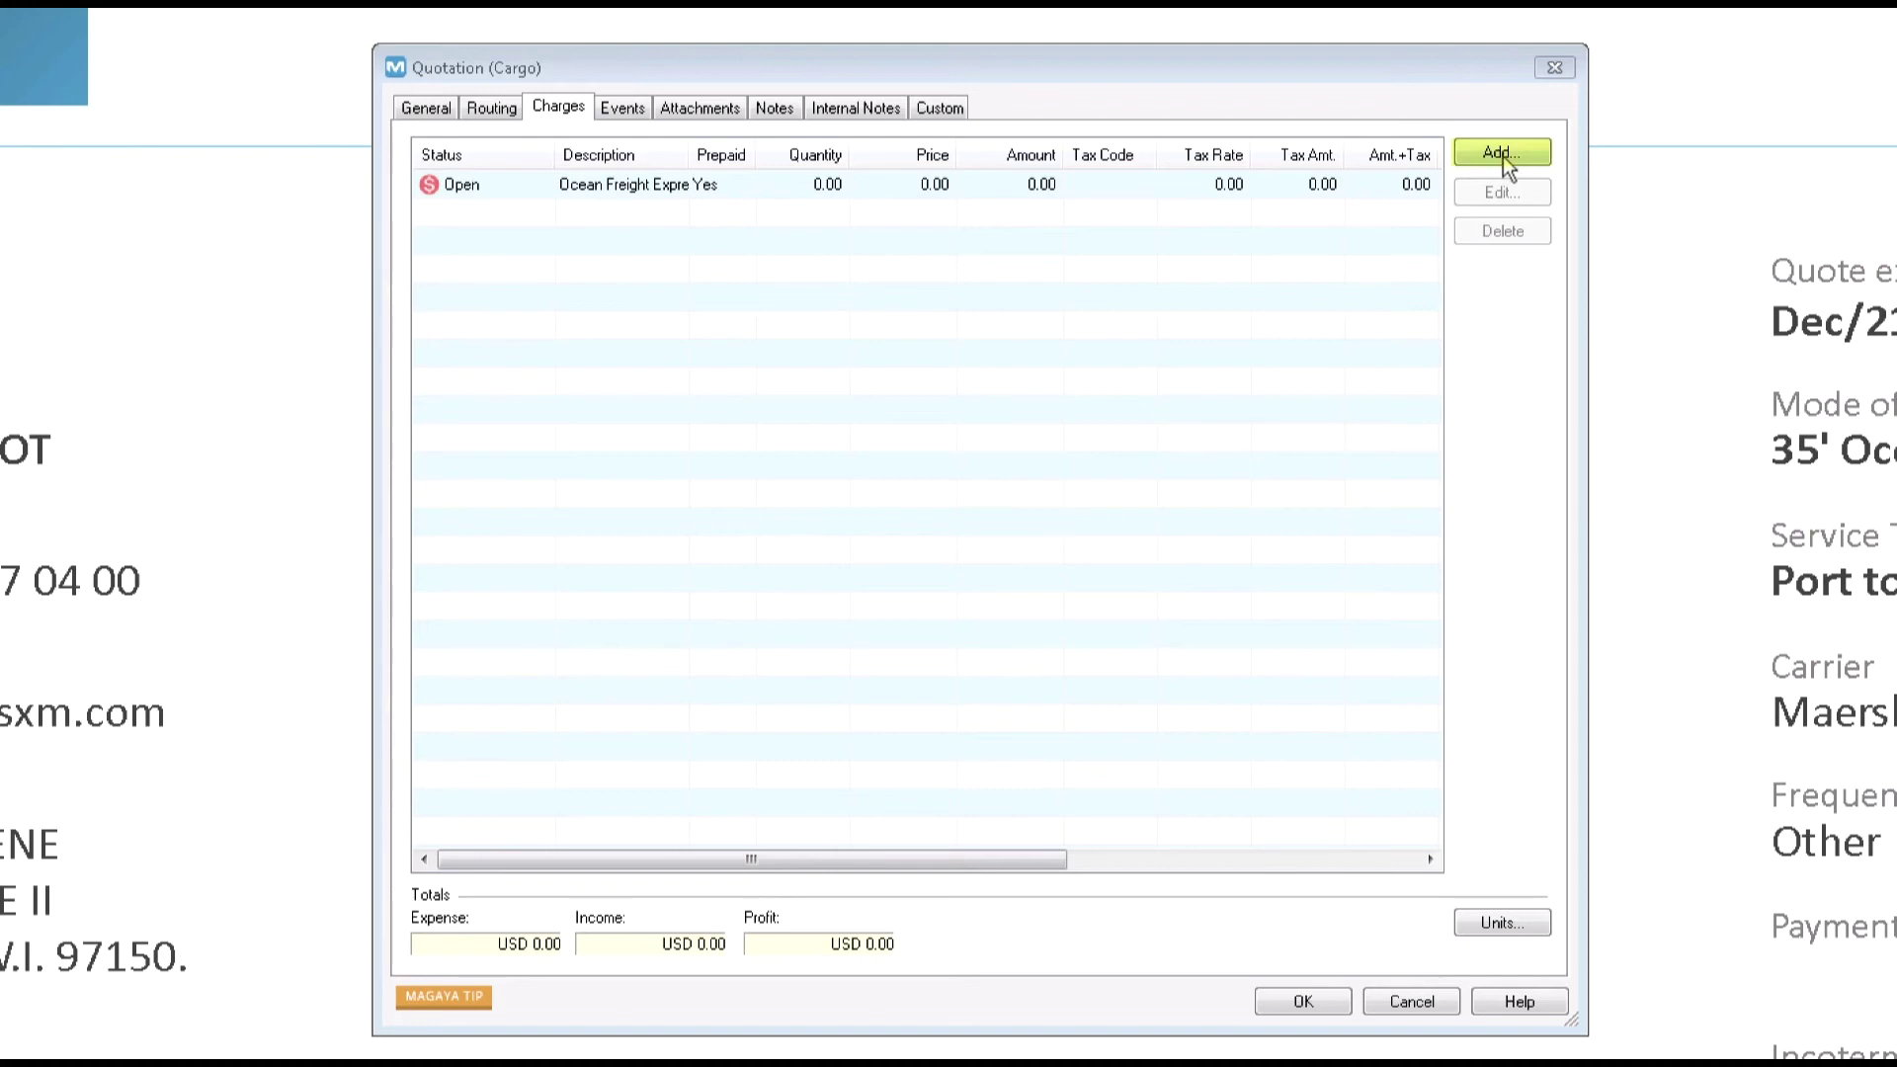
{"action": "left_click", "coordinate": [1503, 154]}
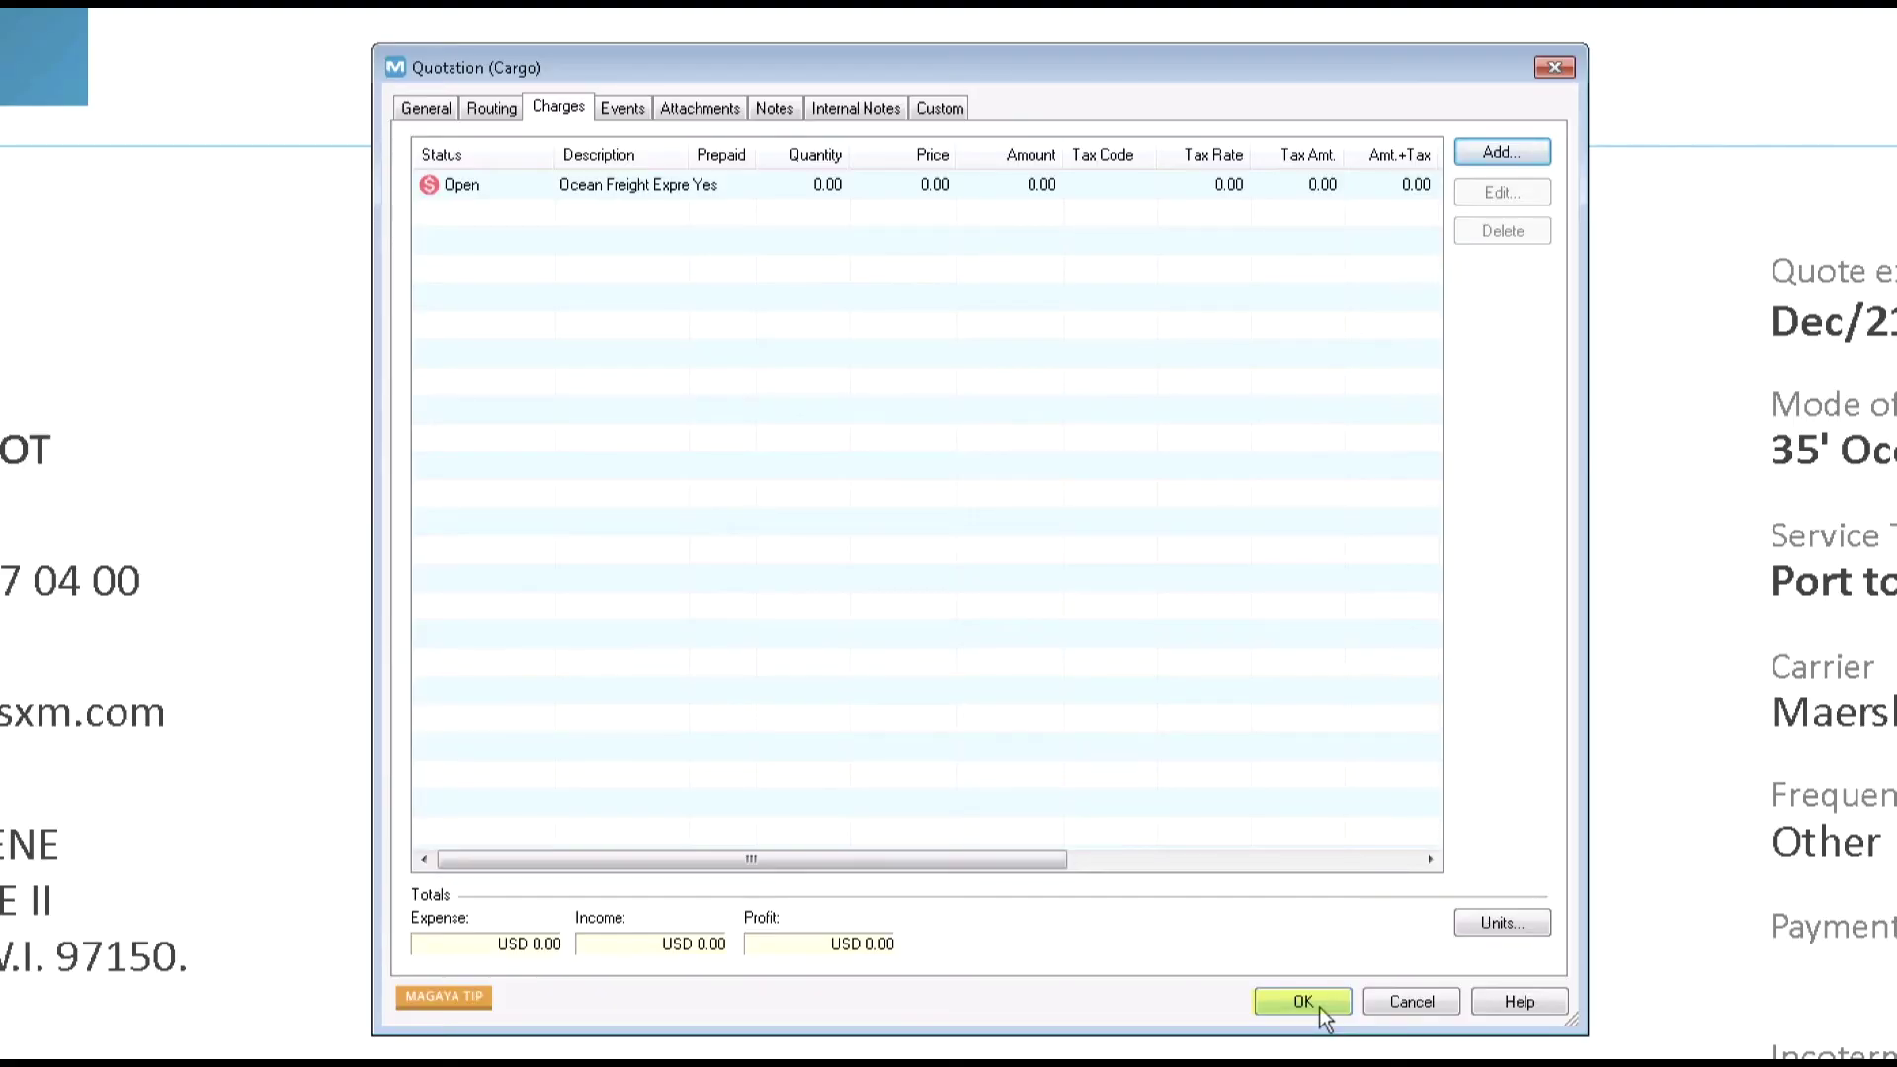
Confirm with OK to save and close quotation QT-249-19
{"action": "left_click", "coordinate": [1320, 1006]}
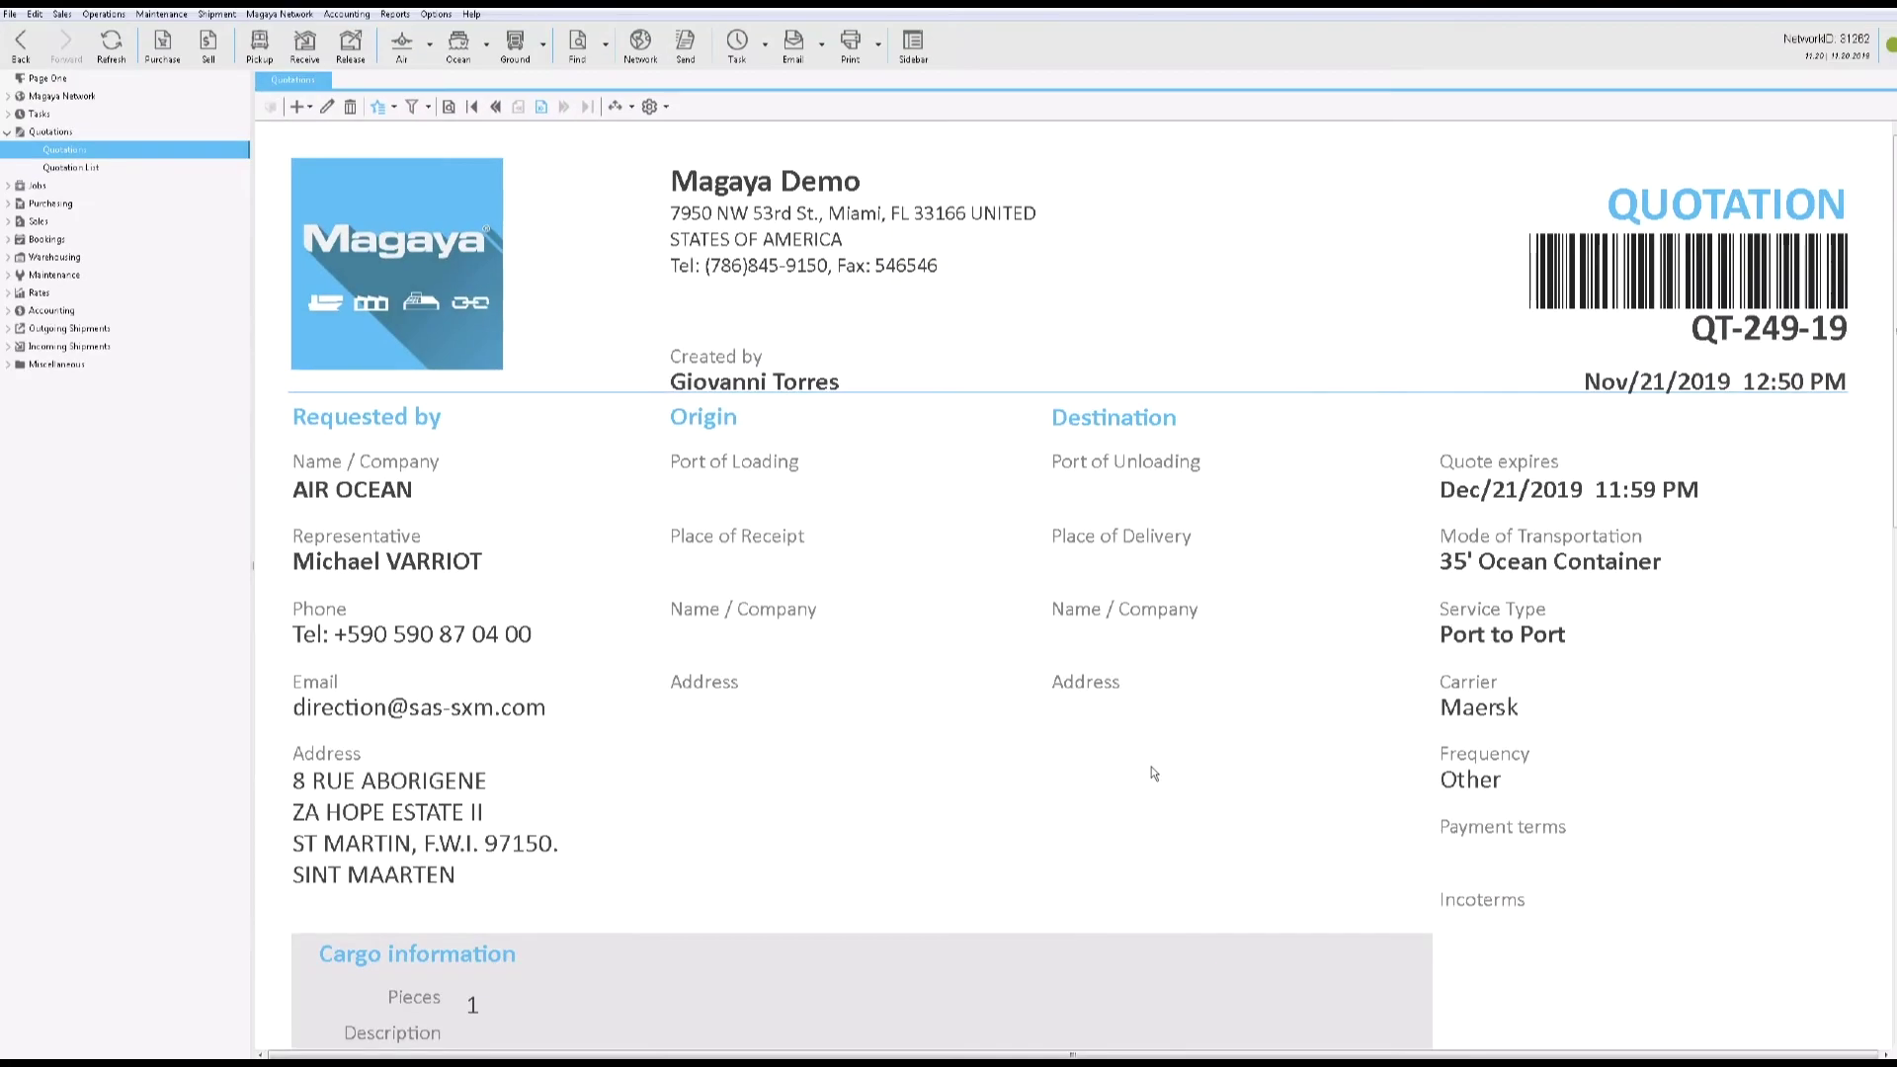
{"action": "left_click", "coordinate": [394, 107]}
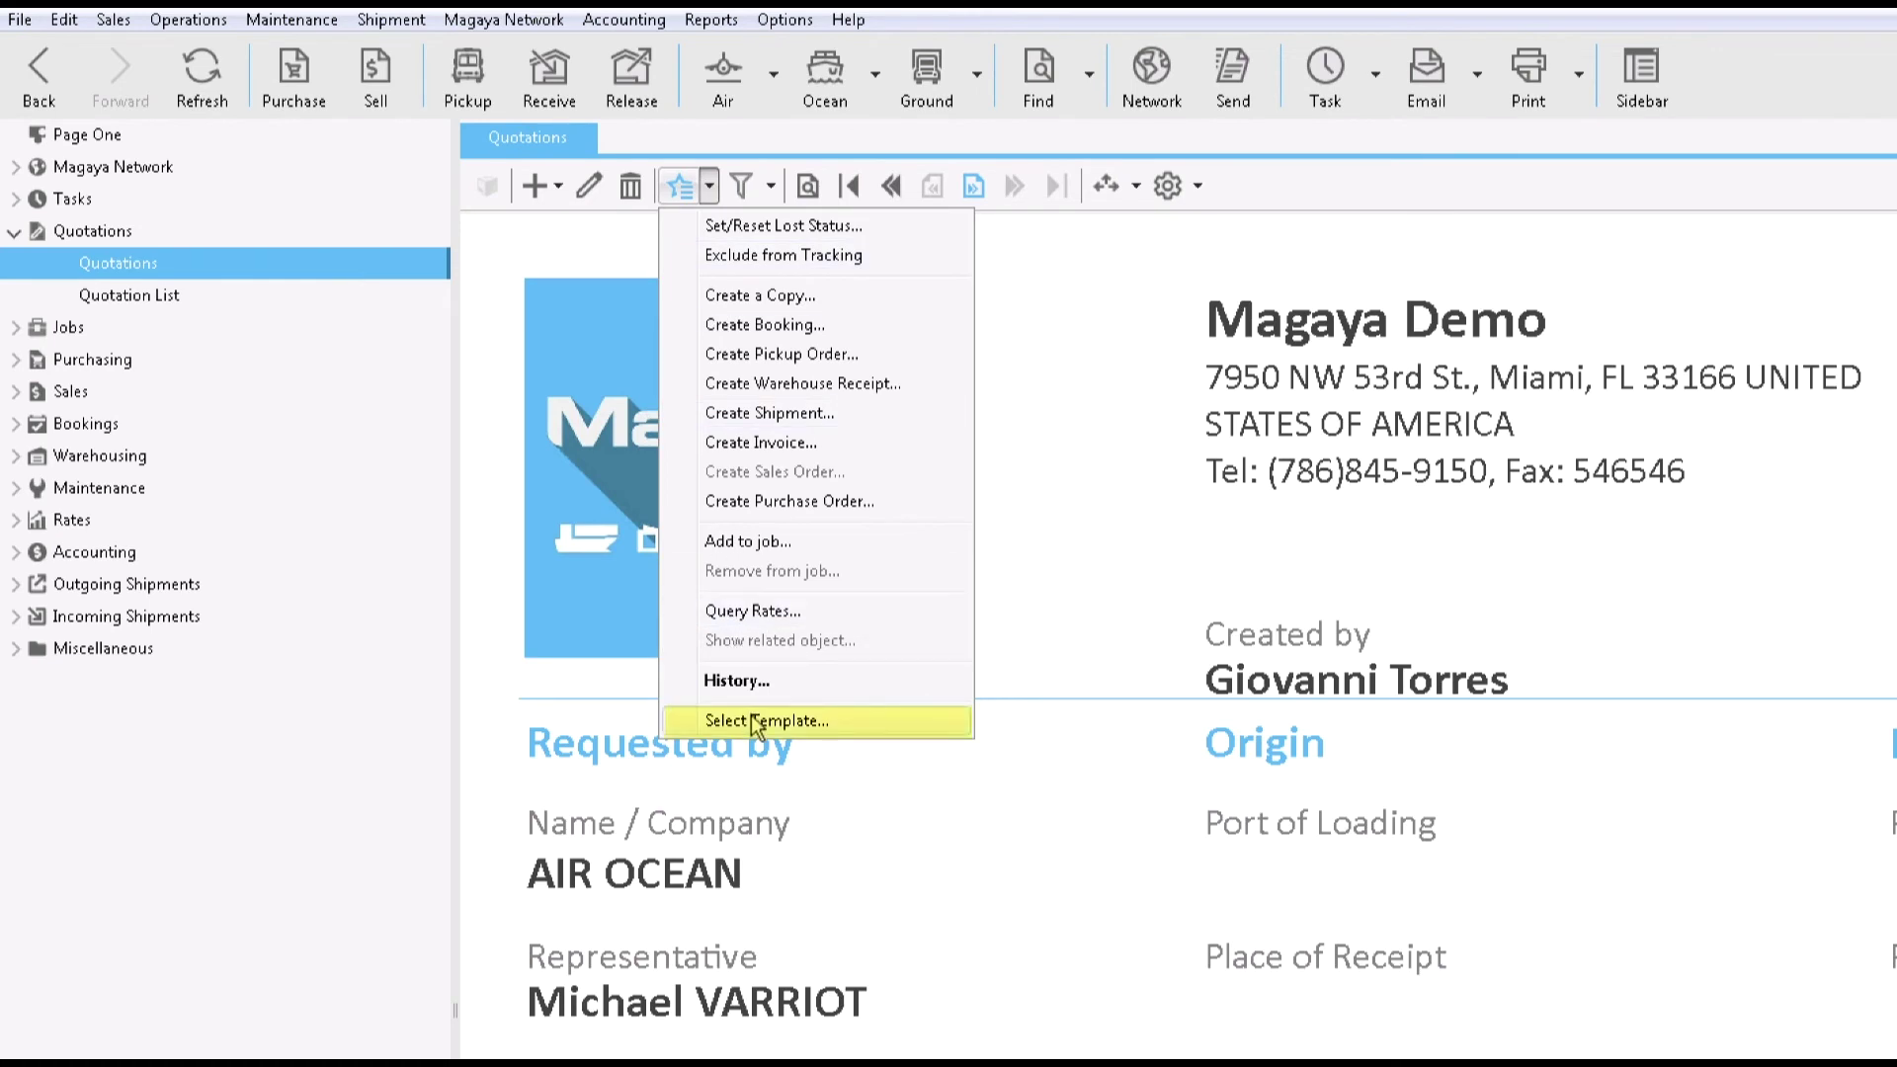
{"action": "left_click", "coordinate": [751, 720]}
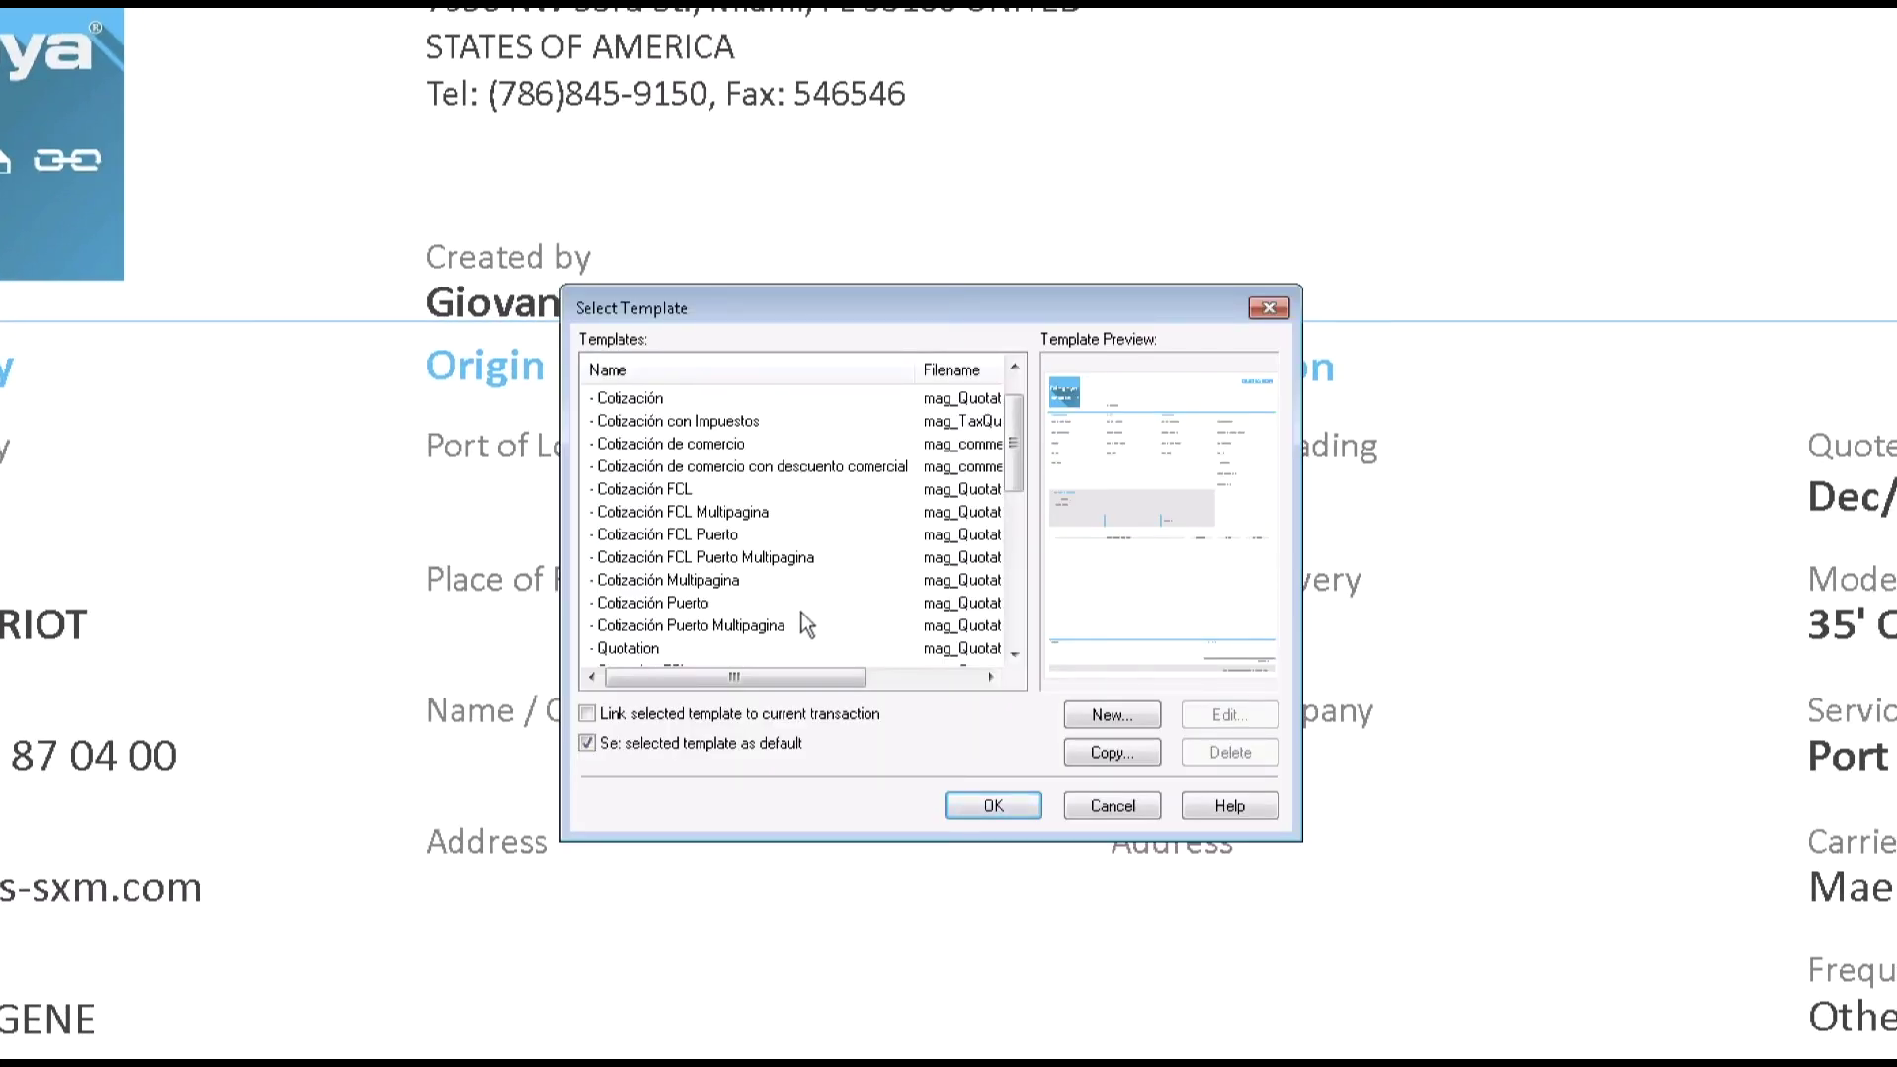
{"action": "left_click", "coordinate": [1270, 308]}
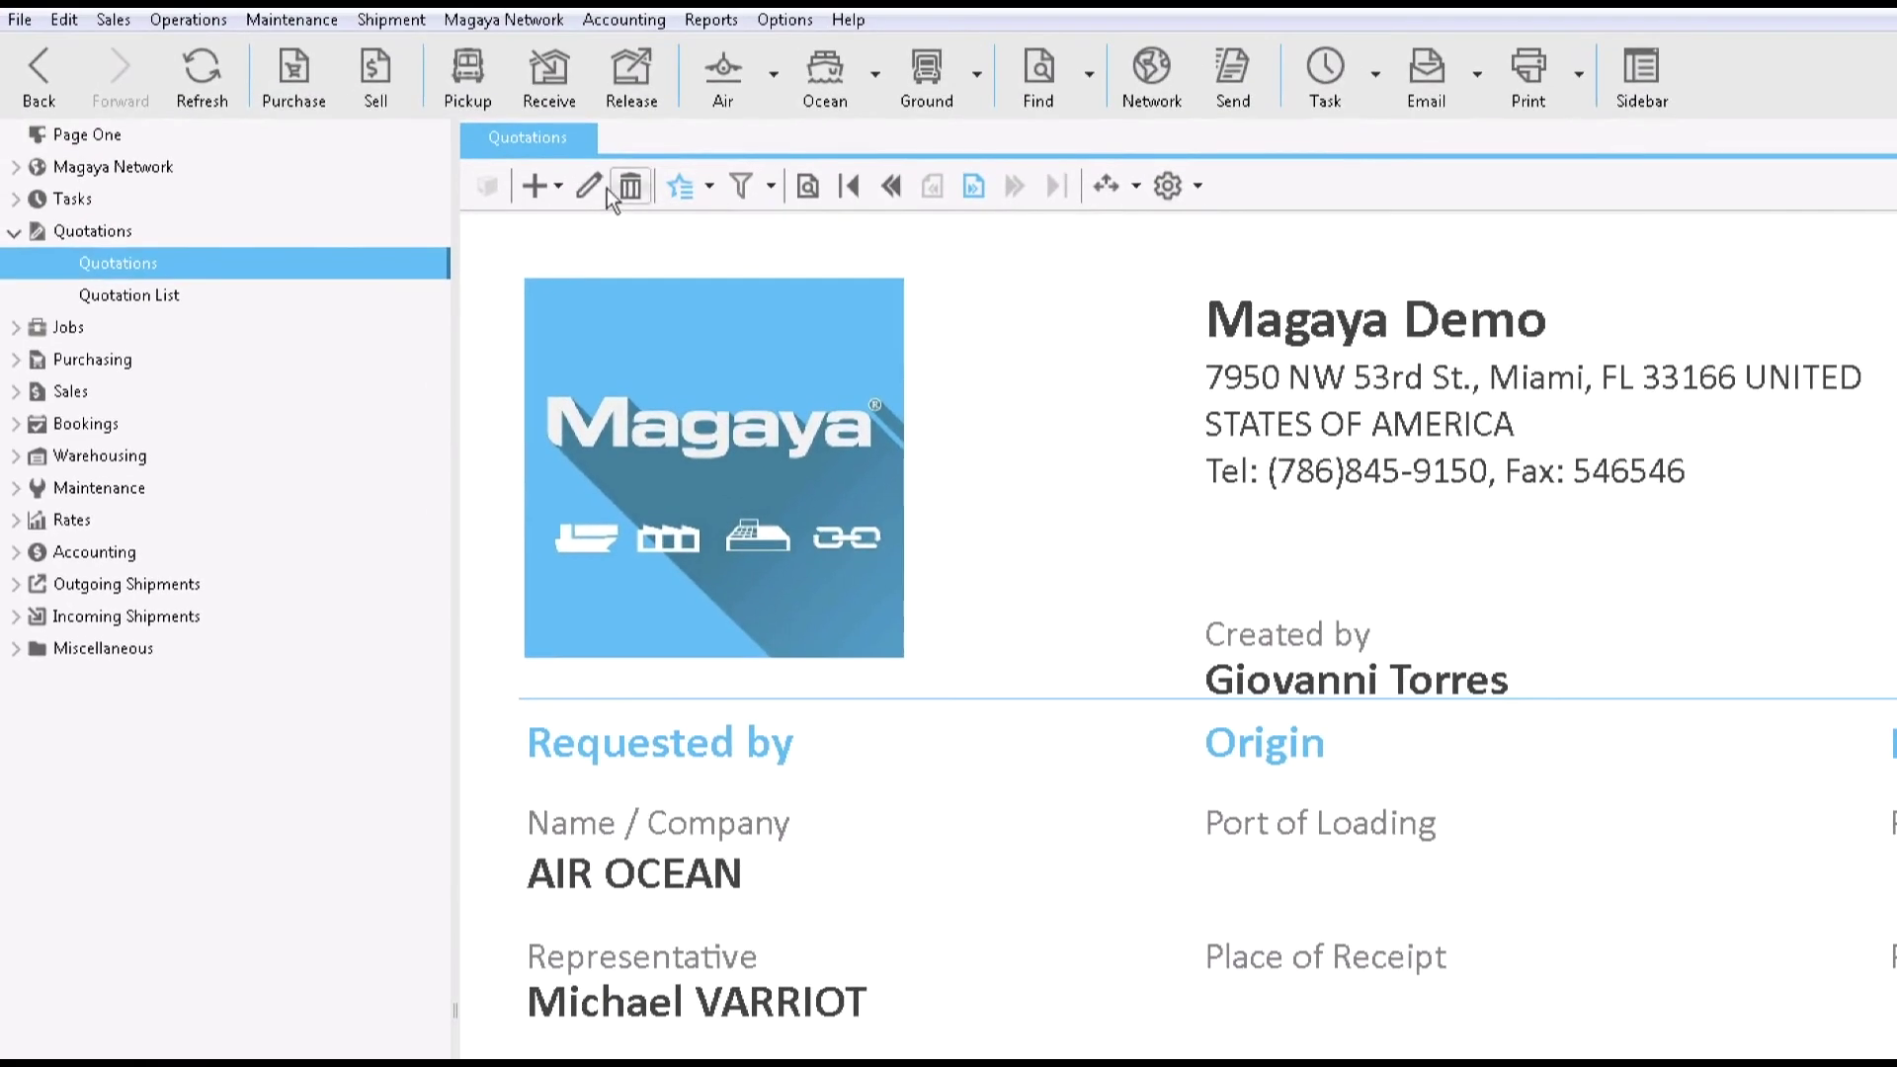
{"action": "left_click", "coordinate": [589, 184]}
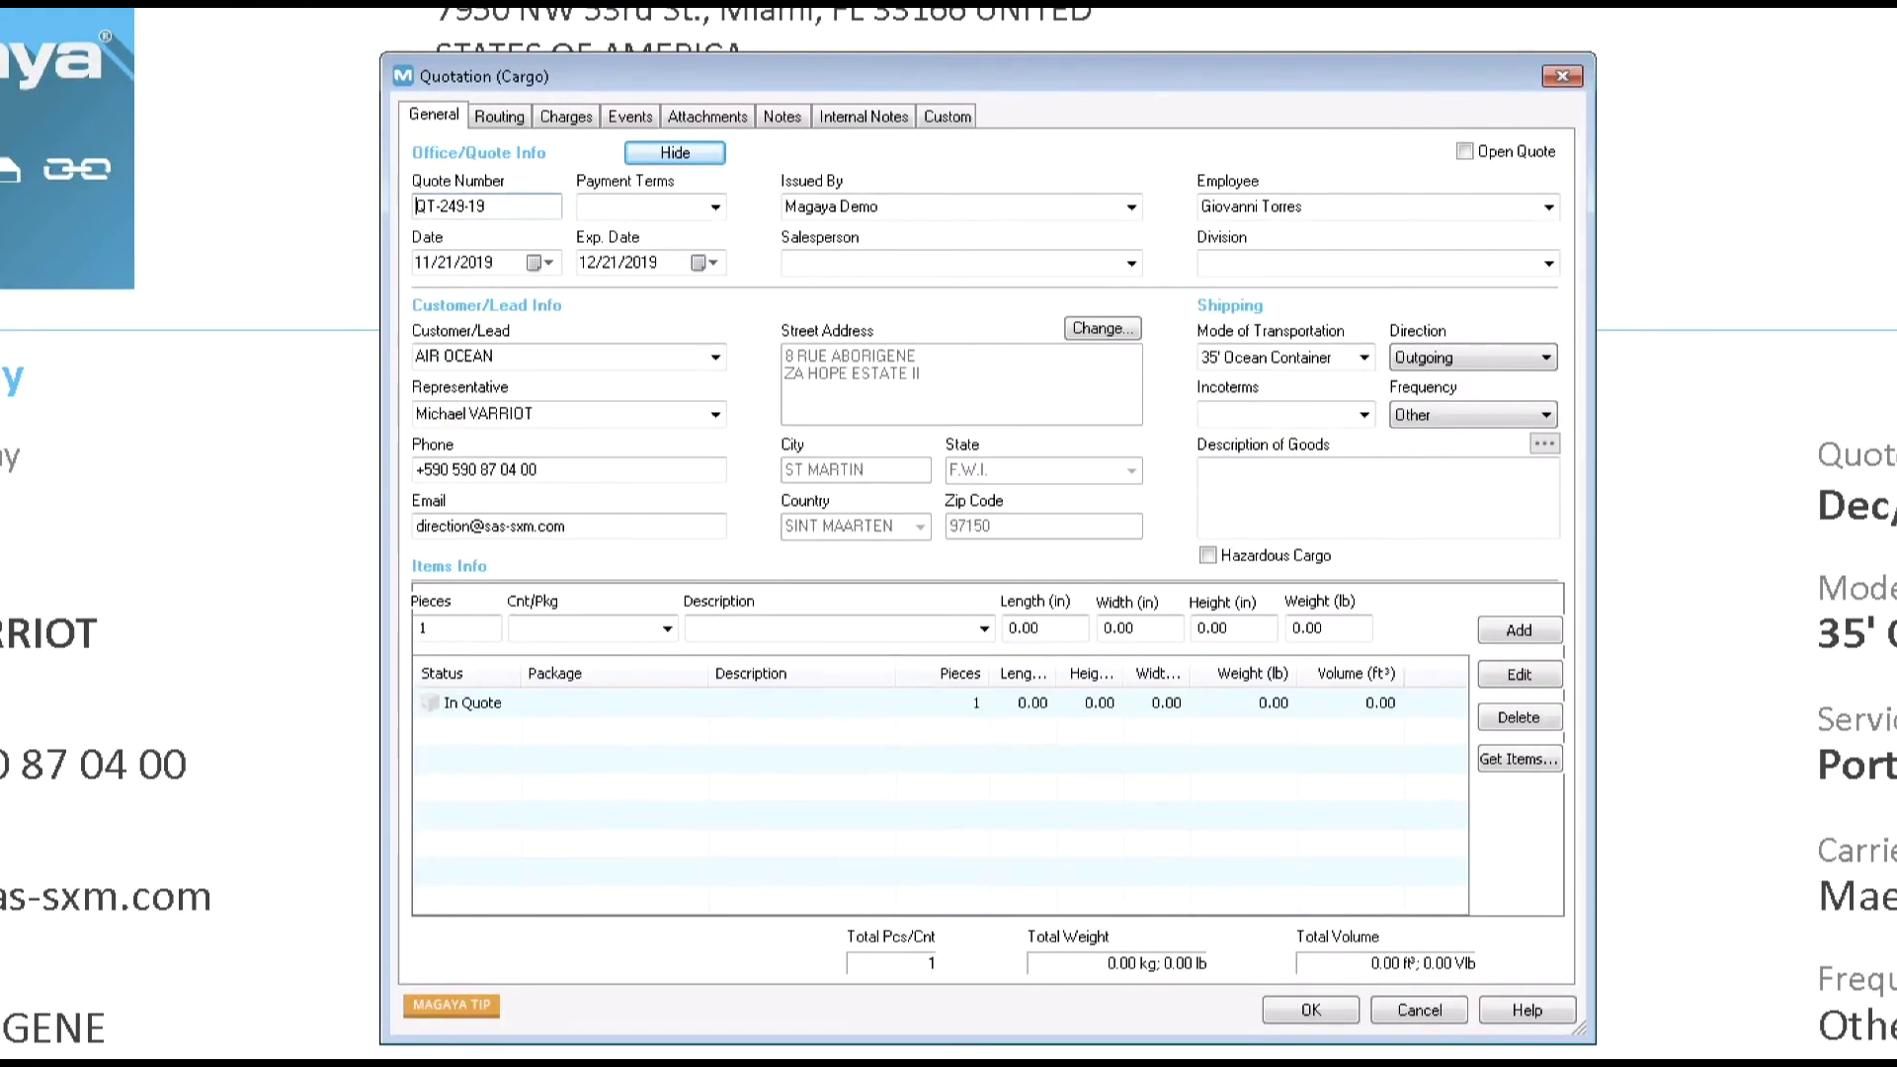
{"action": "left_click", "coordinate": [627, 118]}
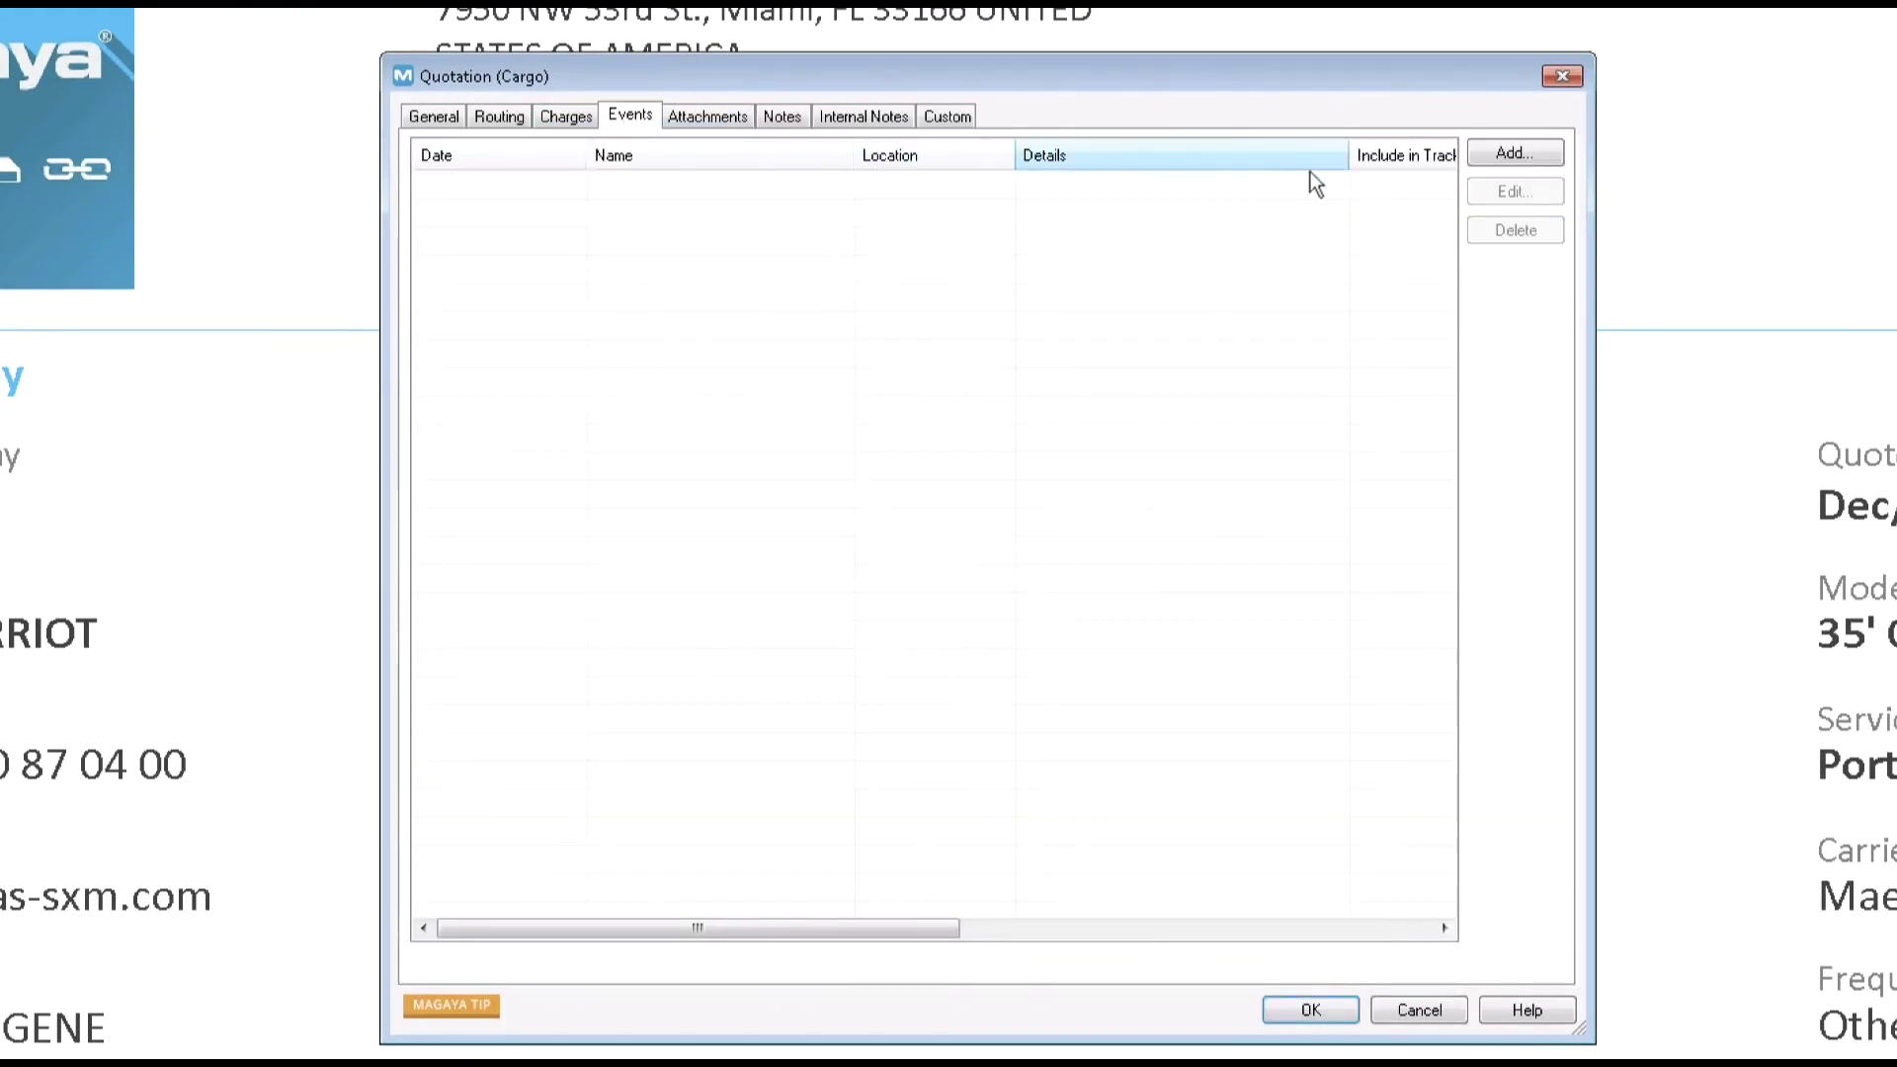
{"action": "left_click", "coordinate": [1496, 156]}
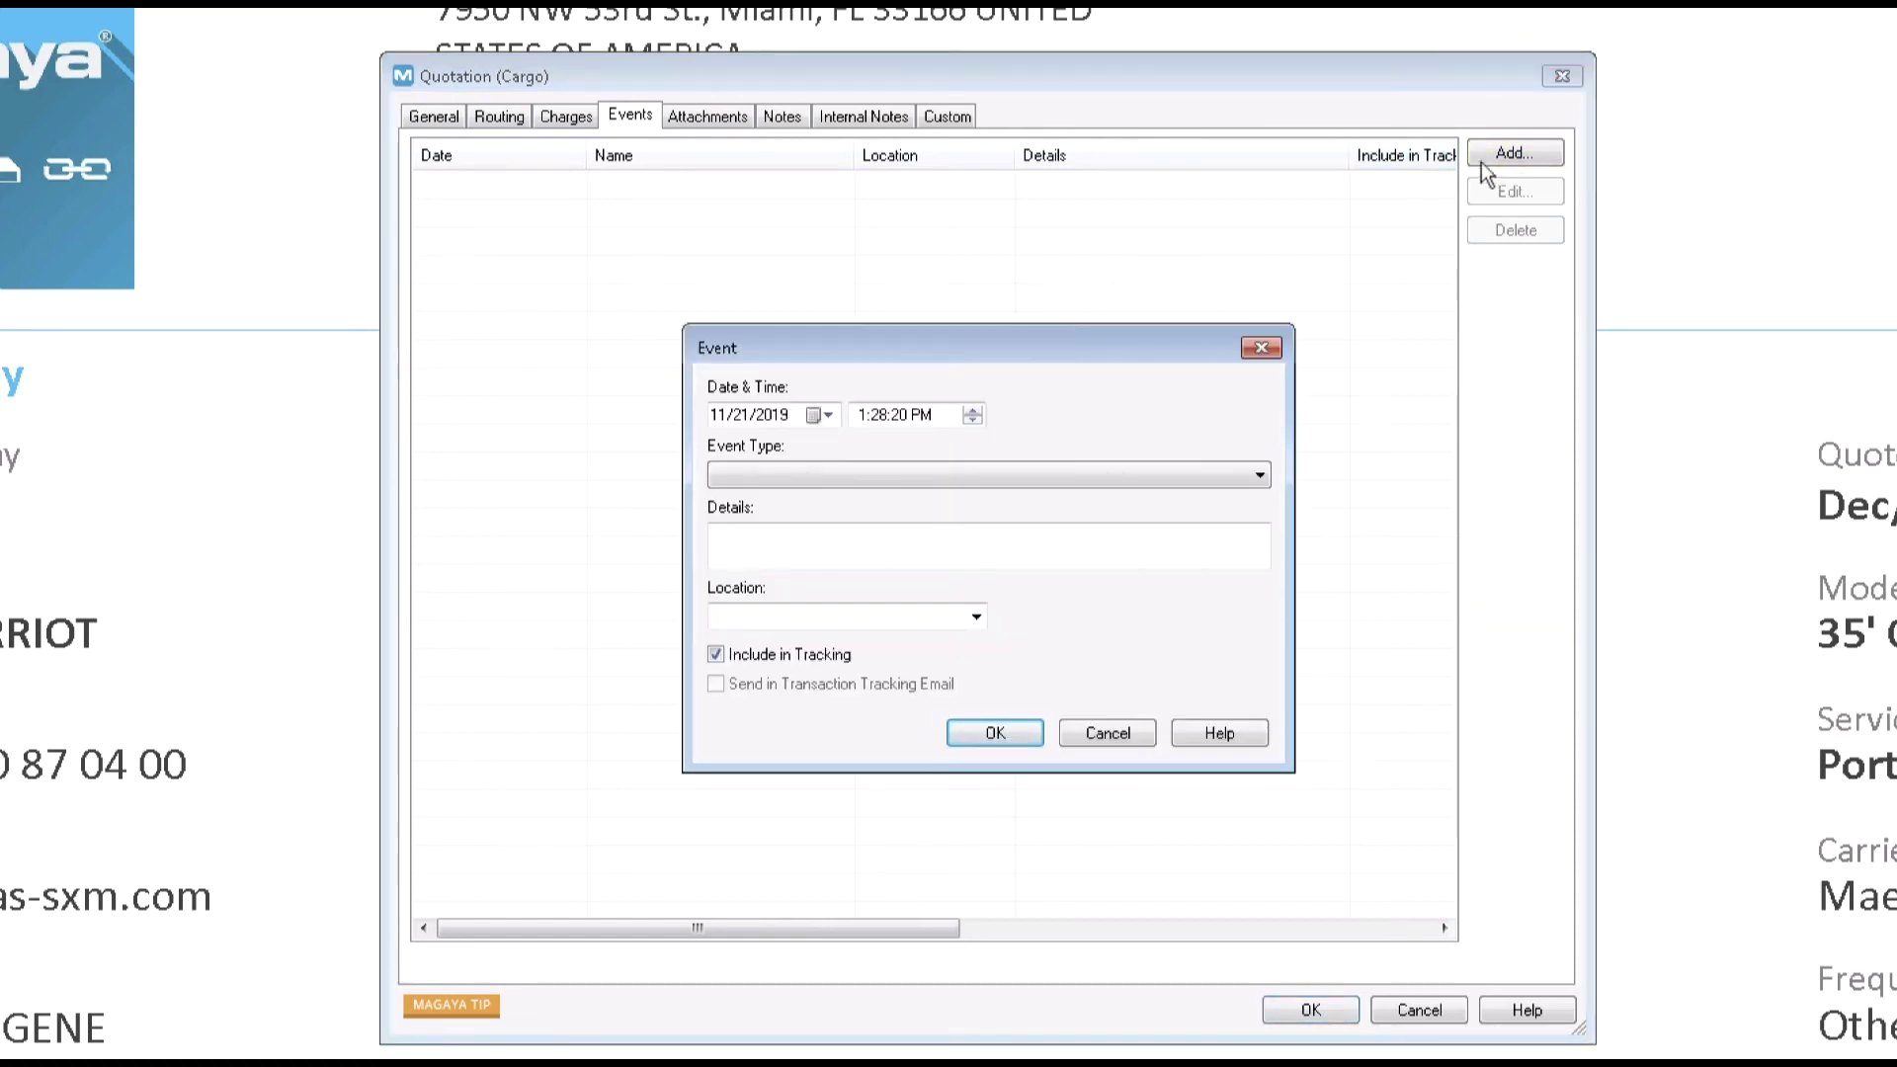
{"action": "left_click", "coordinate": [1263, 479]}
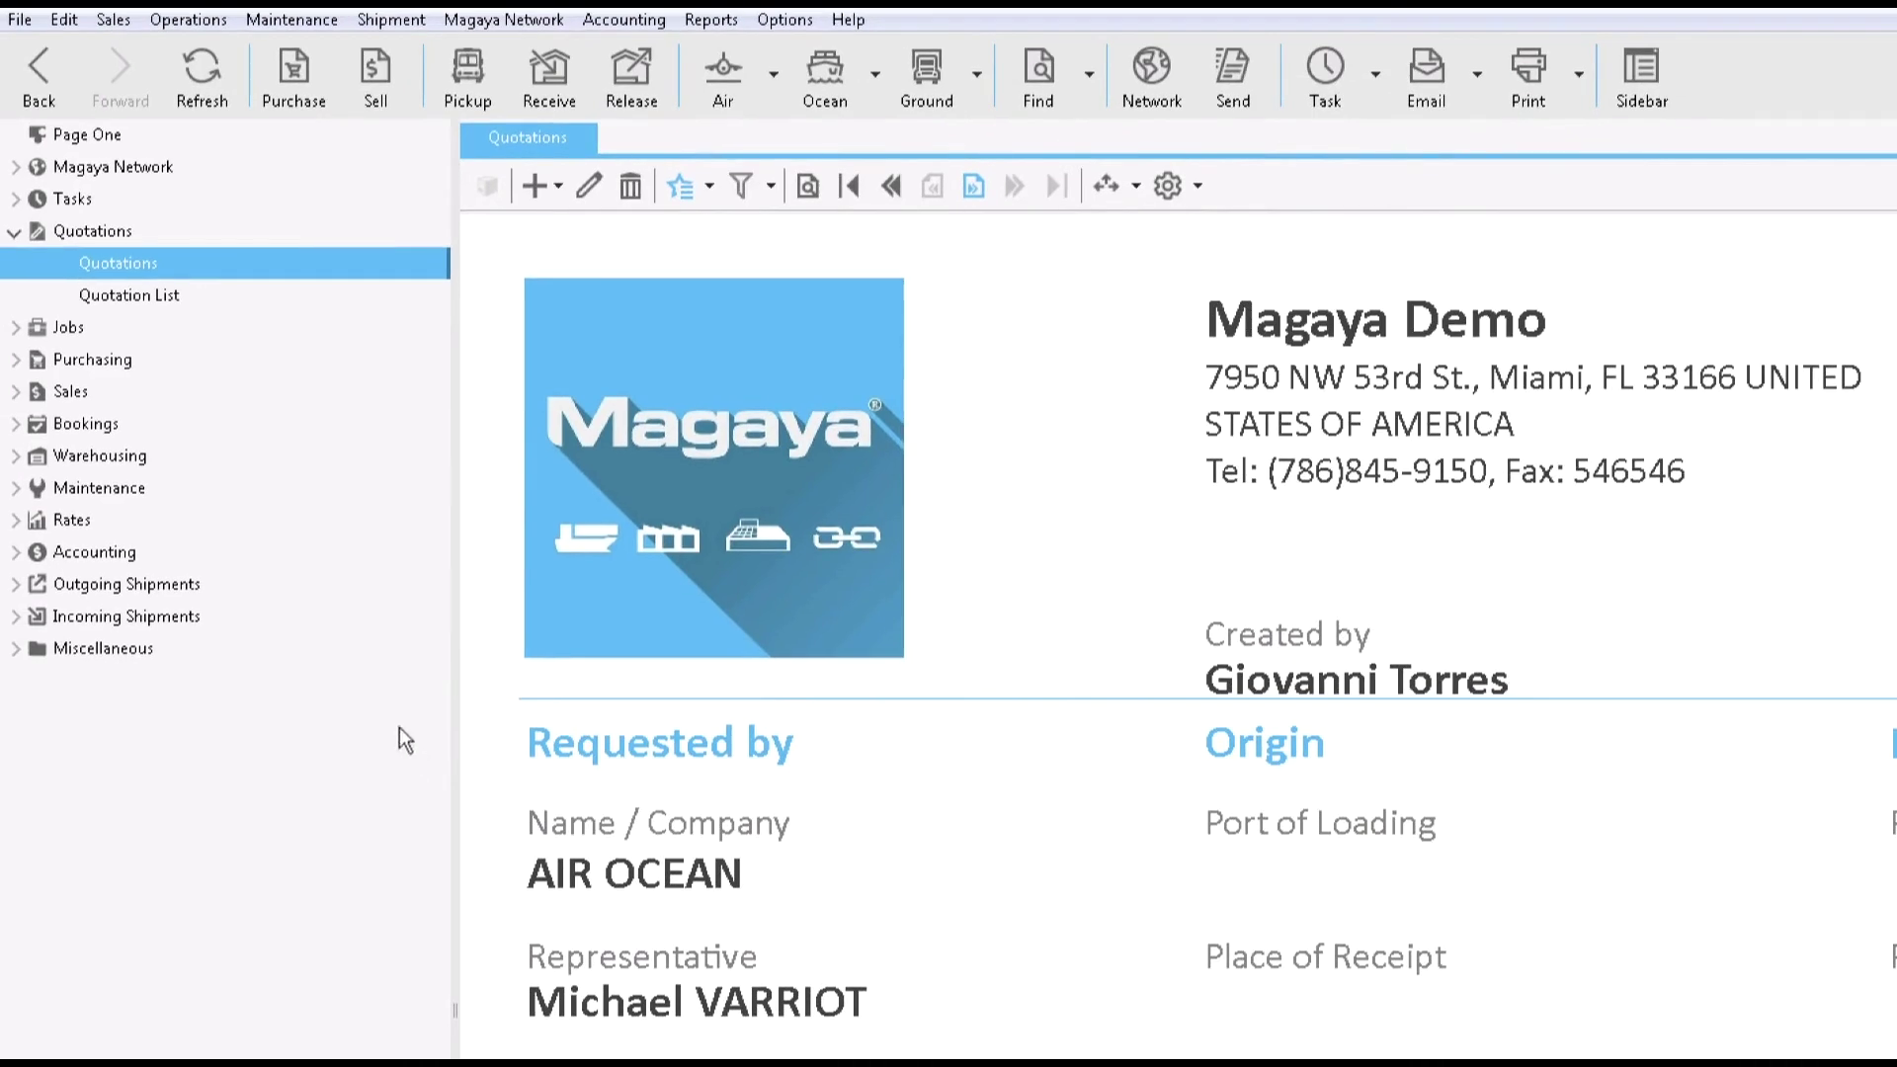
Open the Quotation List and browse its actions menu, Choose Columns and Filter options
{"action": "left_click", "coordinate": [132, 295]}
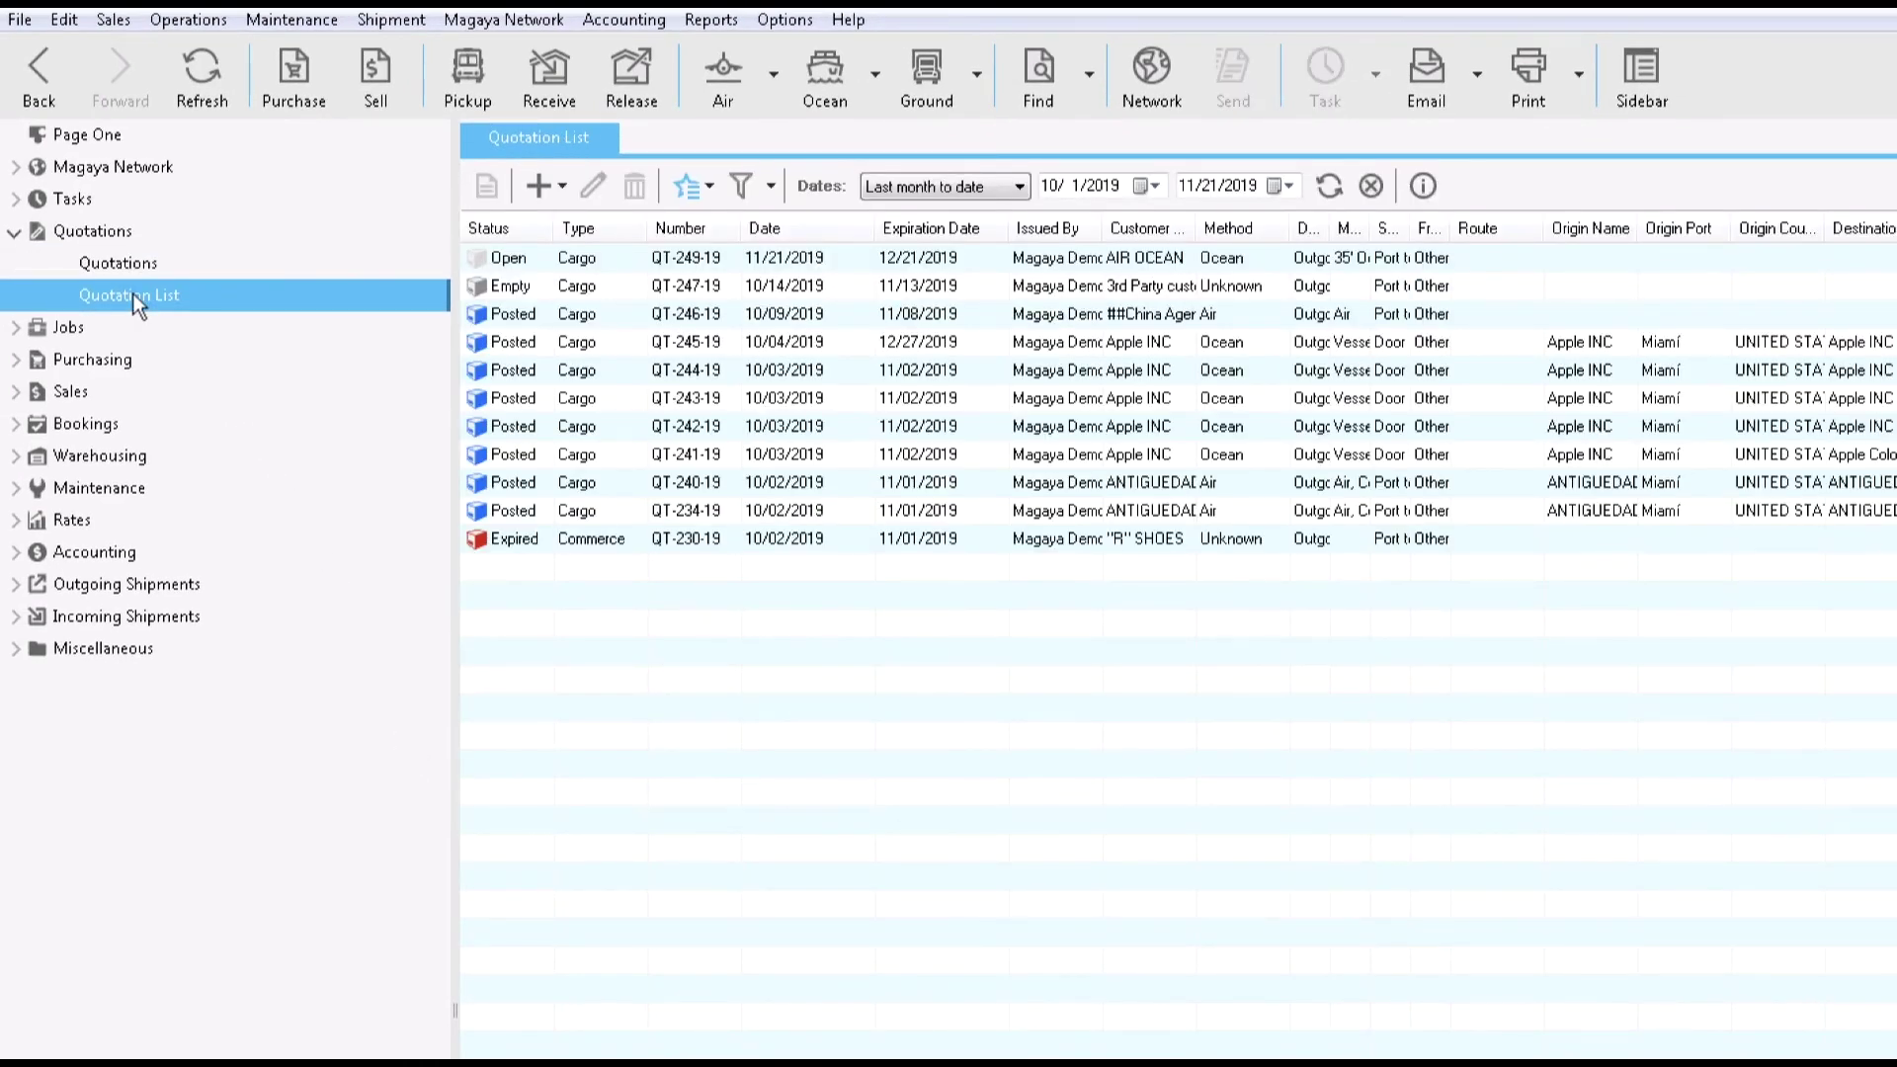
{"action": "left_click", "coordinate": [710, 192]}
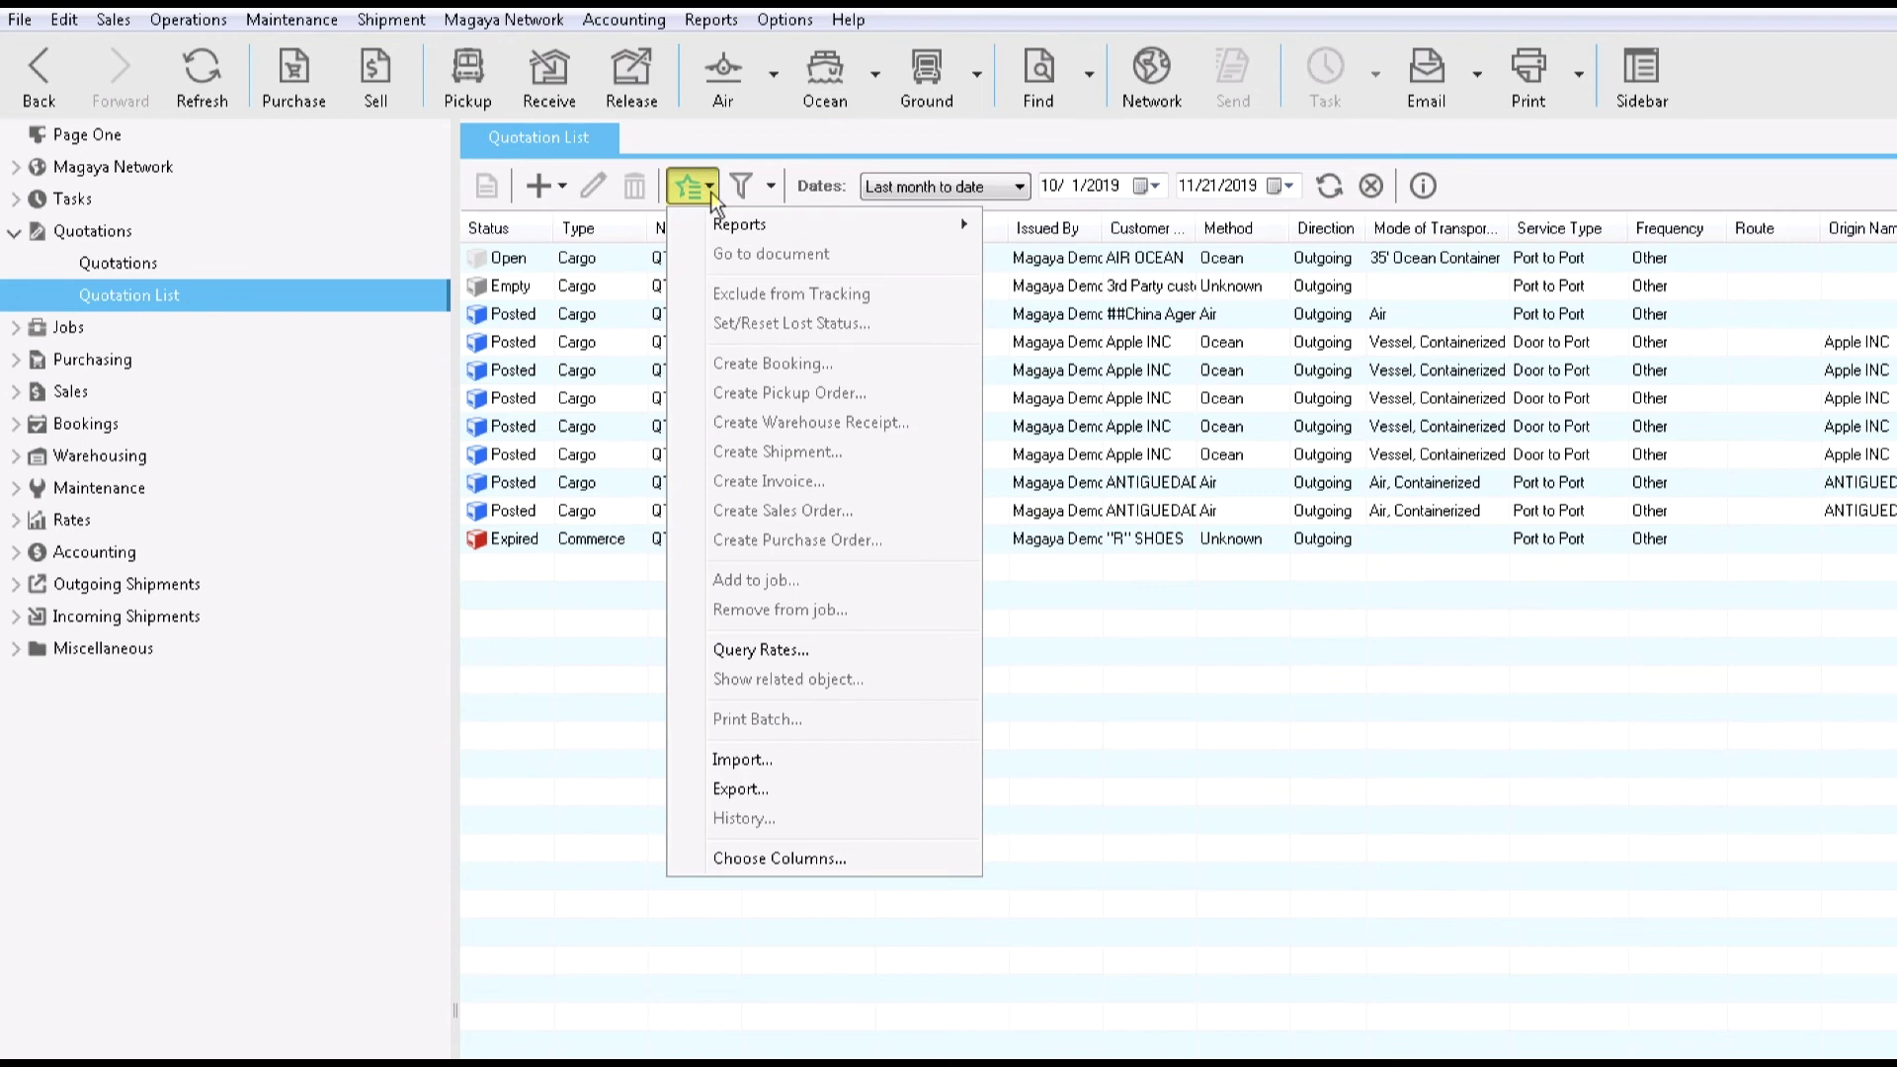
{"action": "left_click", "coordinate": [781, 855]}
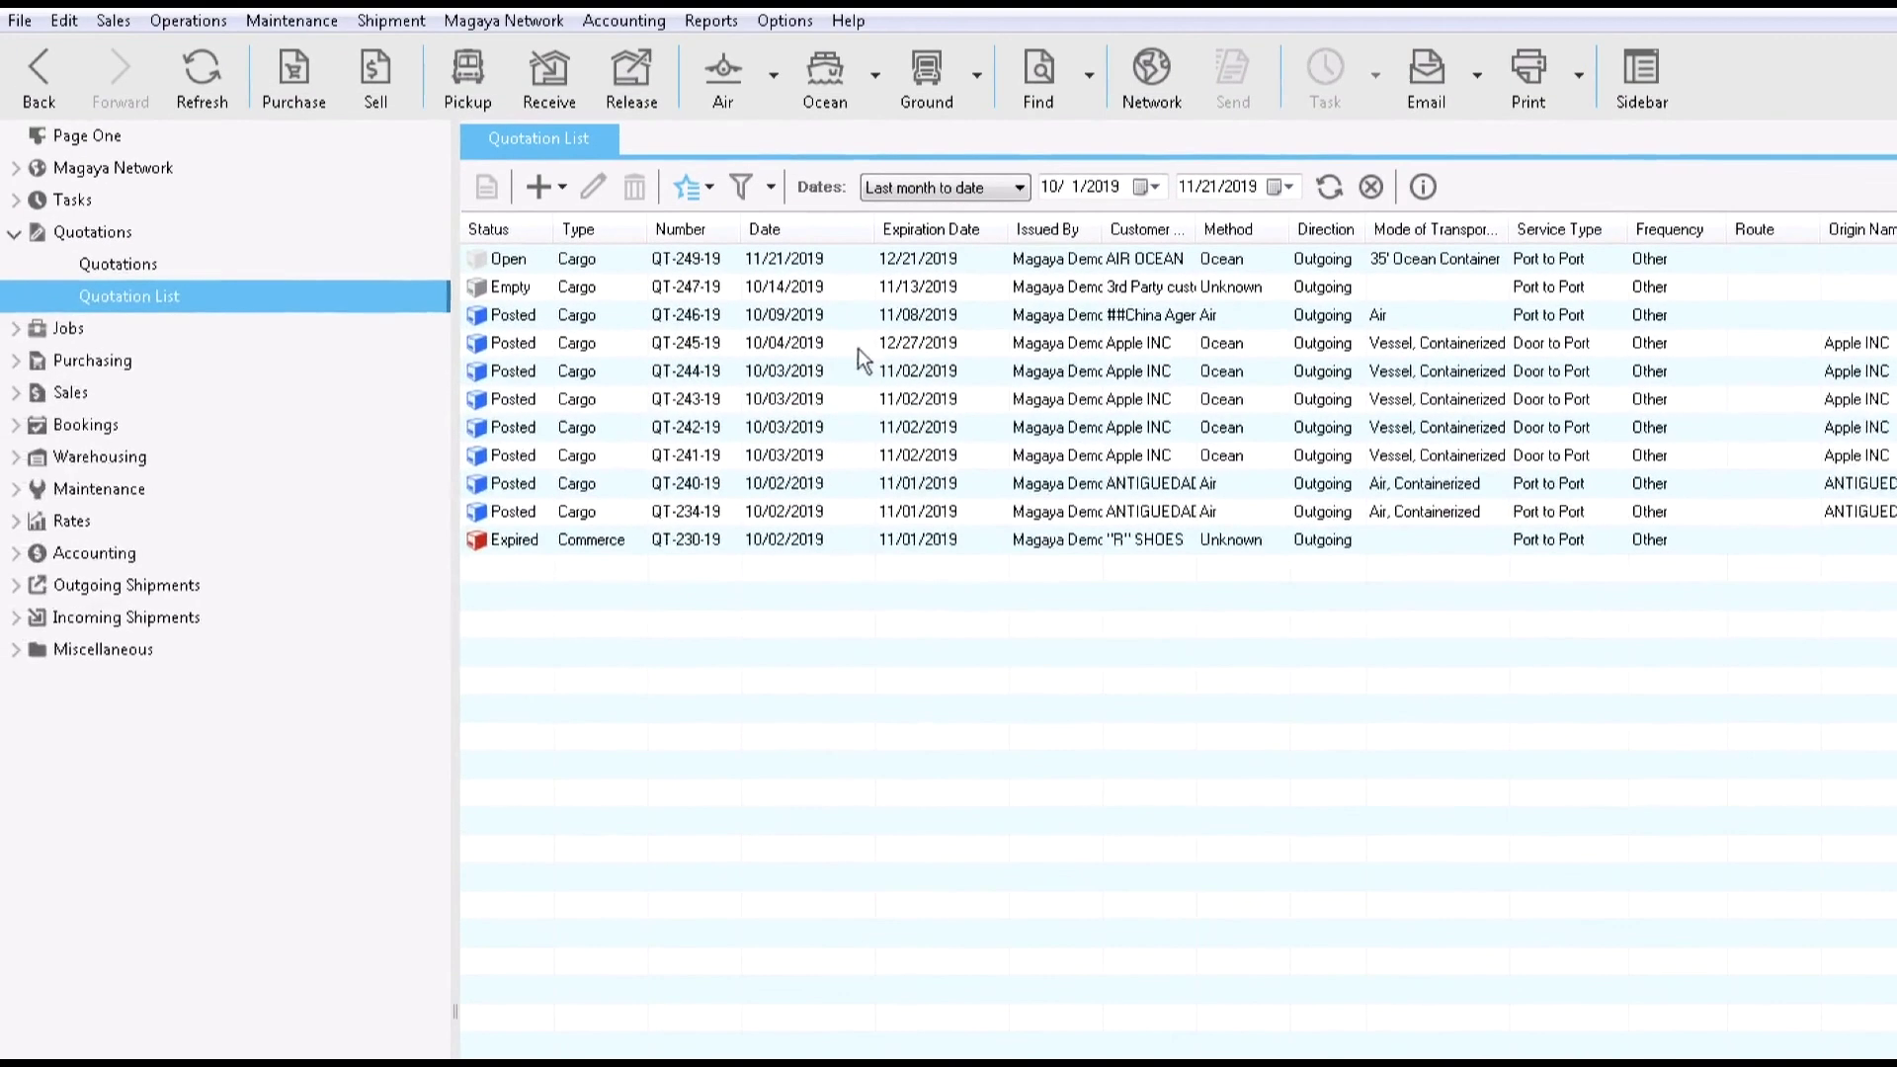
{"action": "left_click", "coordinate": [771, 187]}
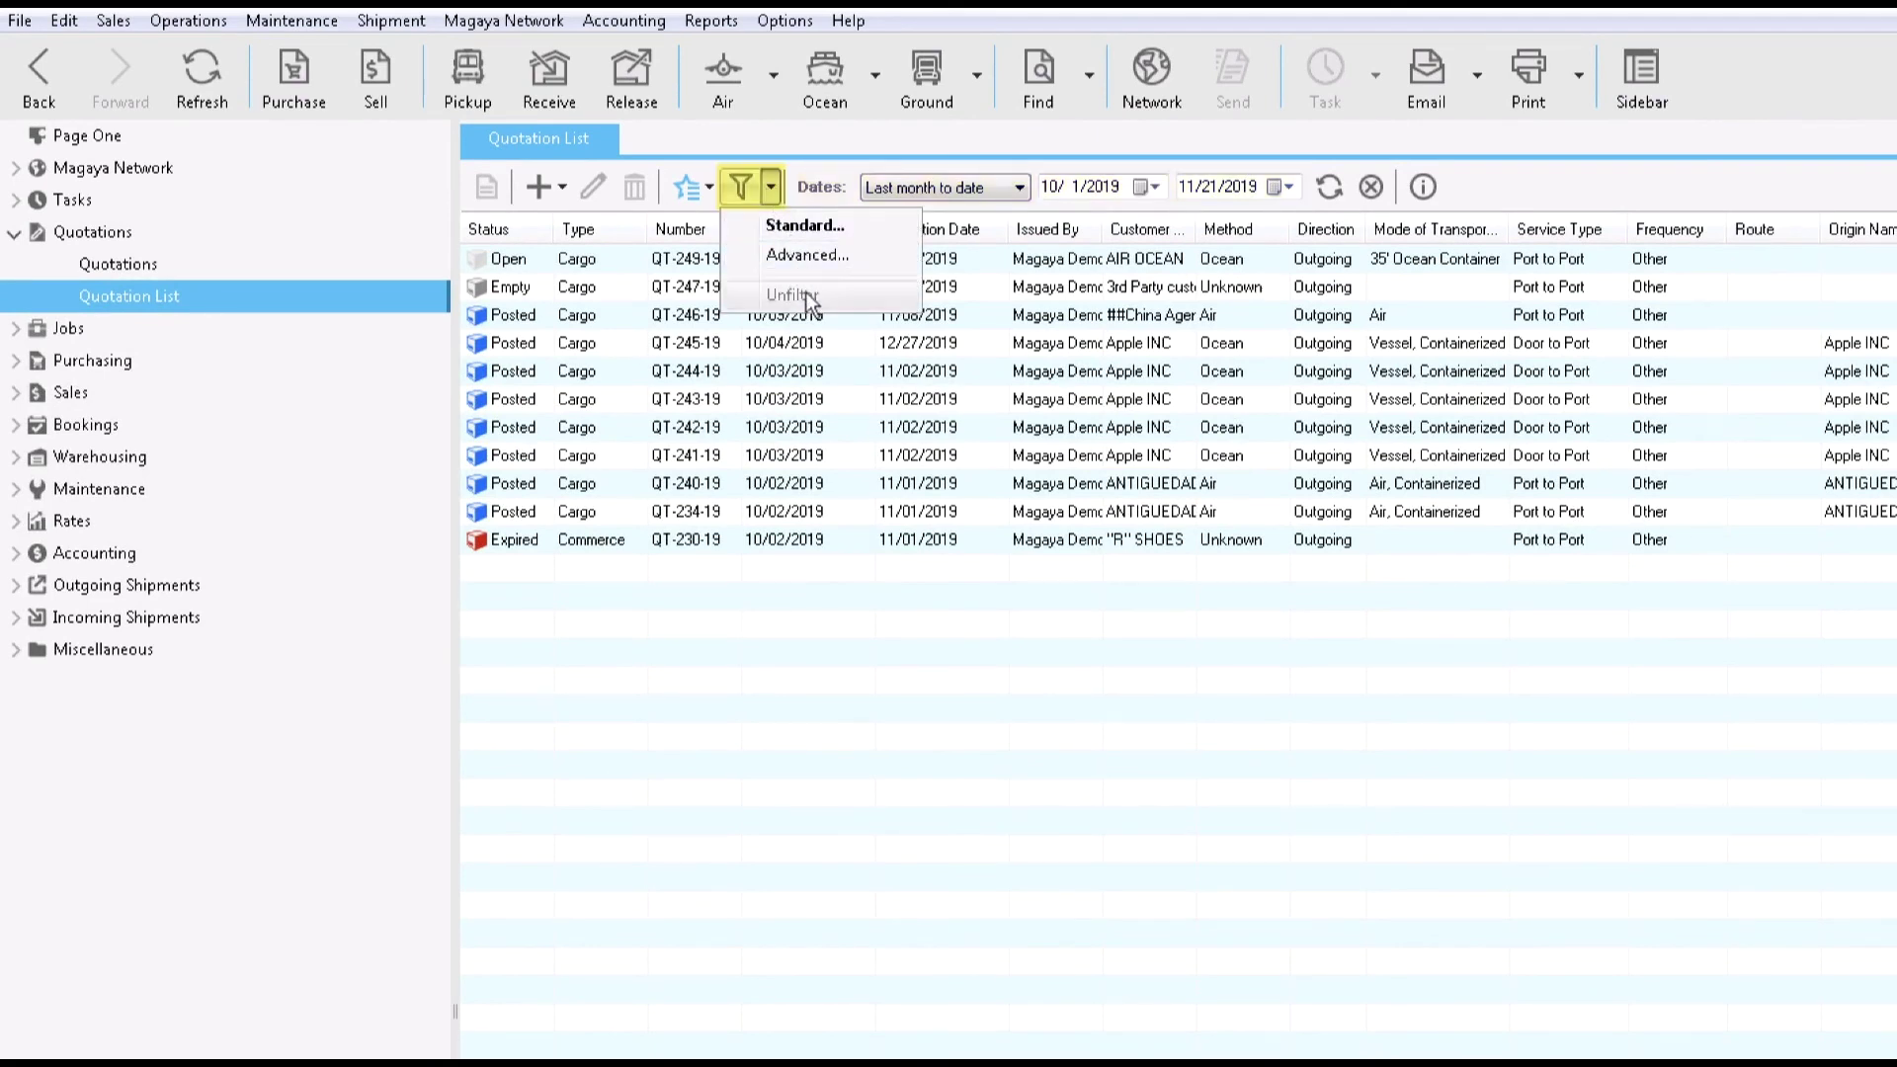
{"action": "left_click", "coordinate": [827, 366]}
{"action": "left_click", "coordinate": [1885, 187]}
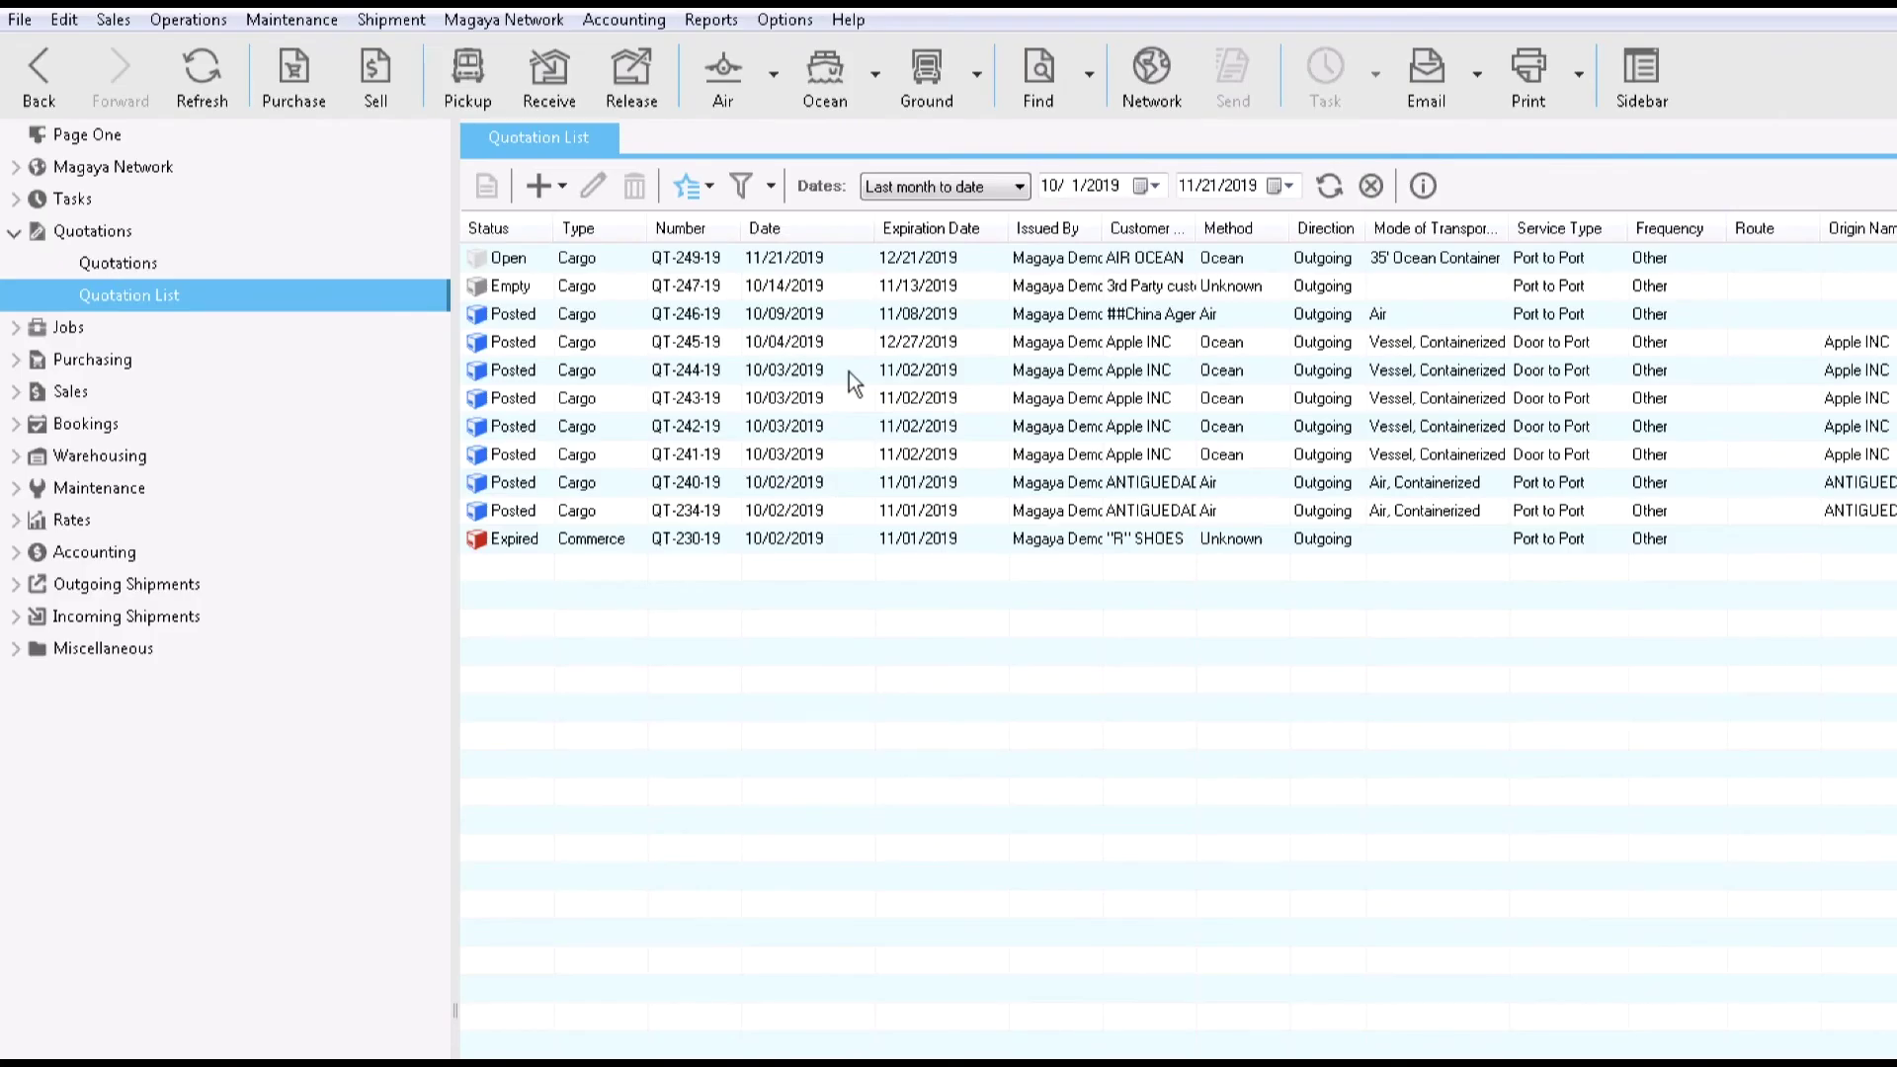
Select QT-246-19 in the Quotation List and show its Create Booking actions
{"action": "left_click", "coordinate": [769, 316]}
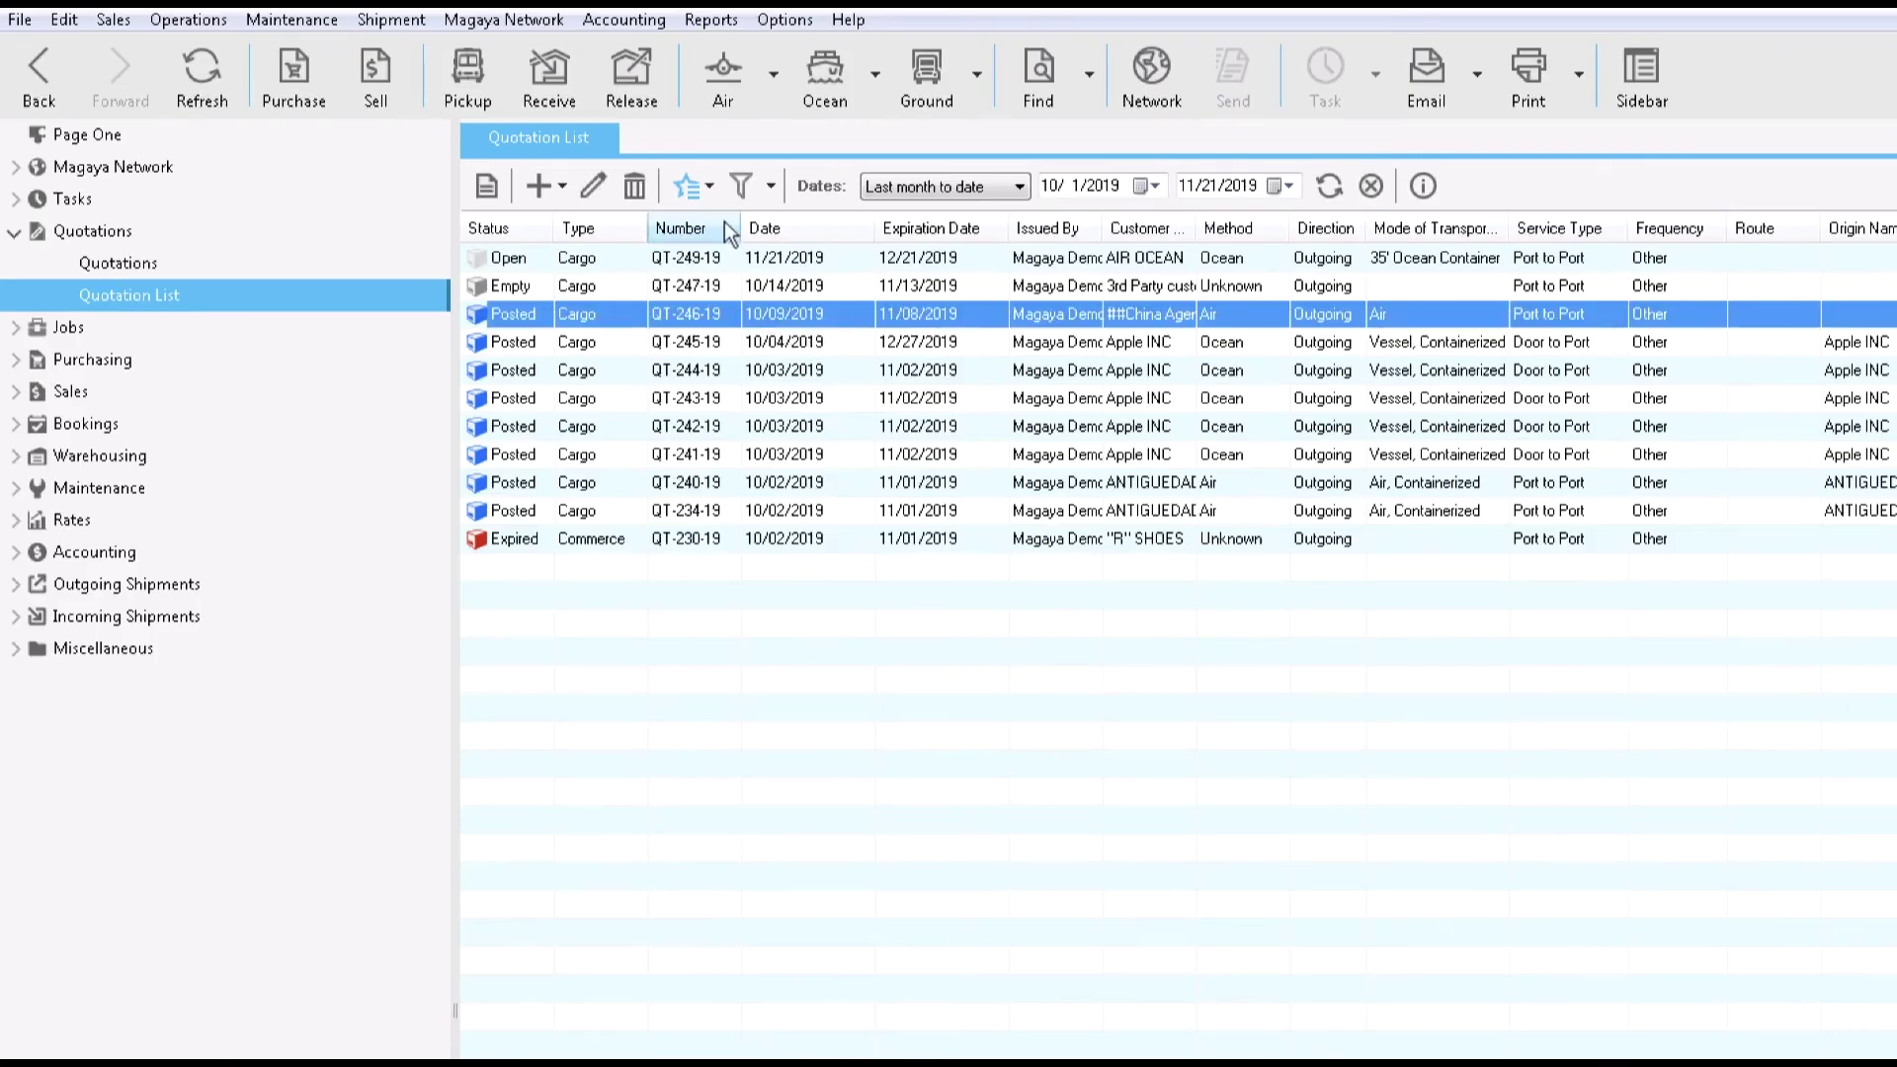
{"action": "left_click", "coordinate": [712, 187]}
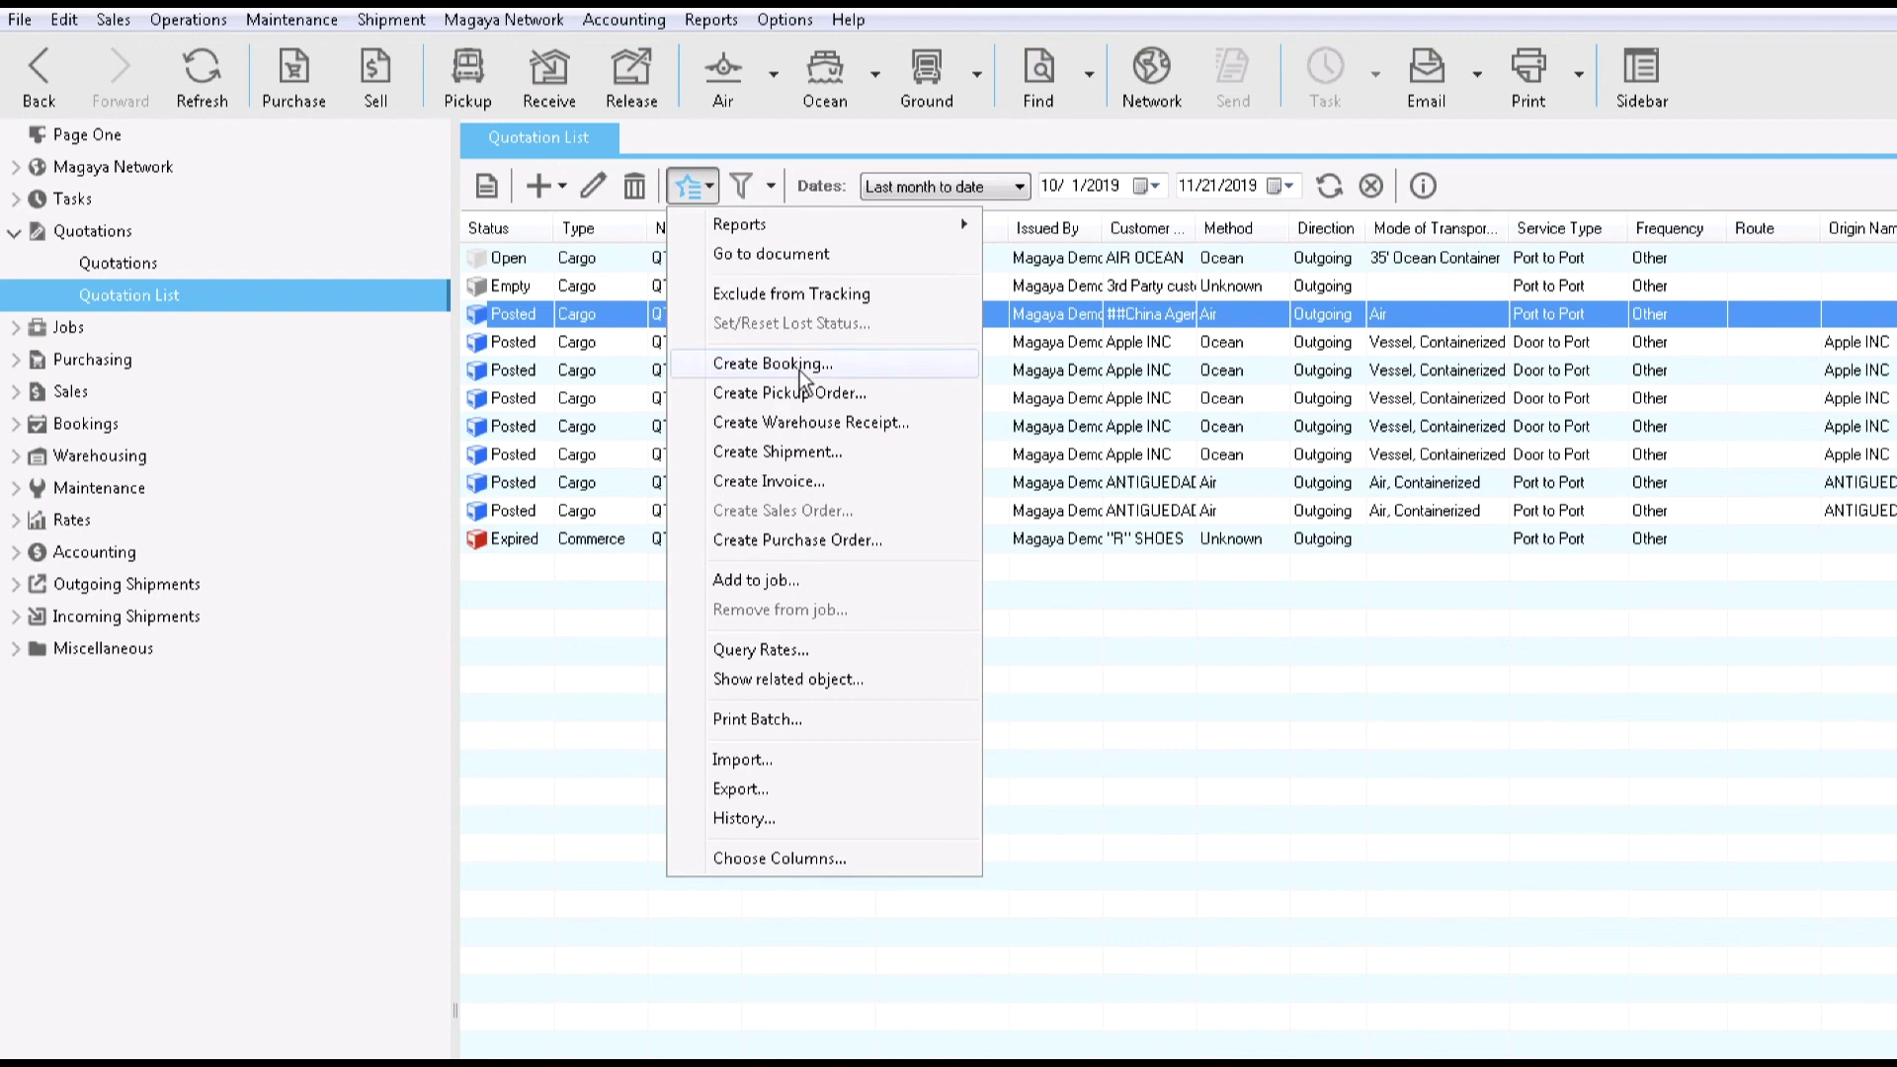